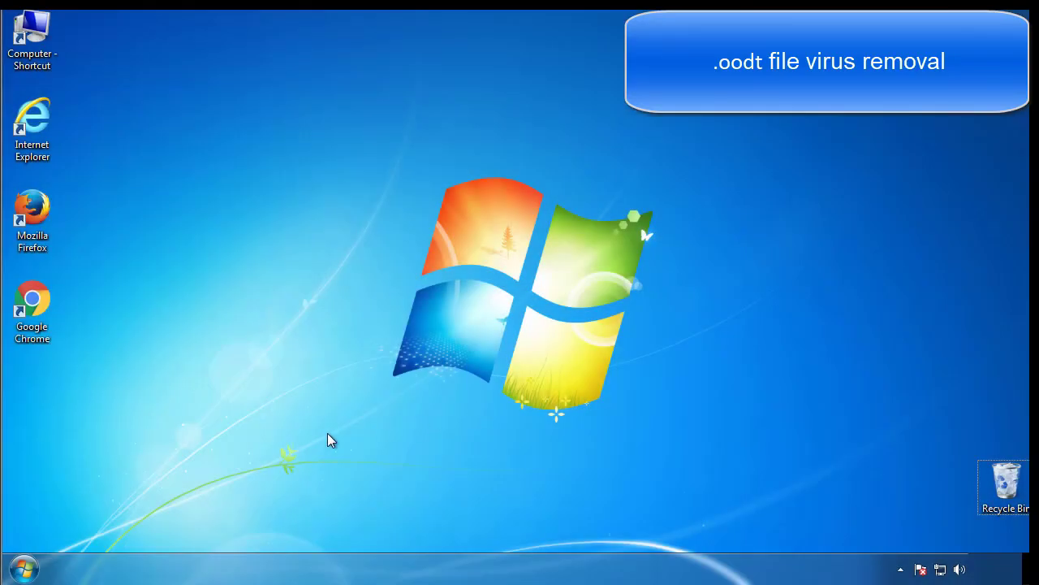
Turn on Minimal Safe boot in msconfig's Boot tab and confirm with OK
click(32, 567)
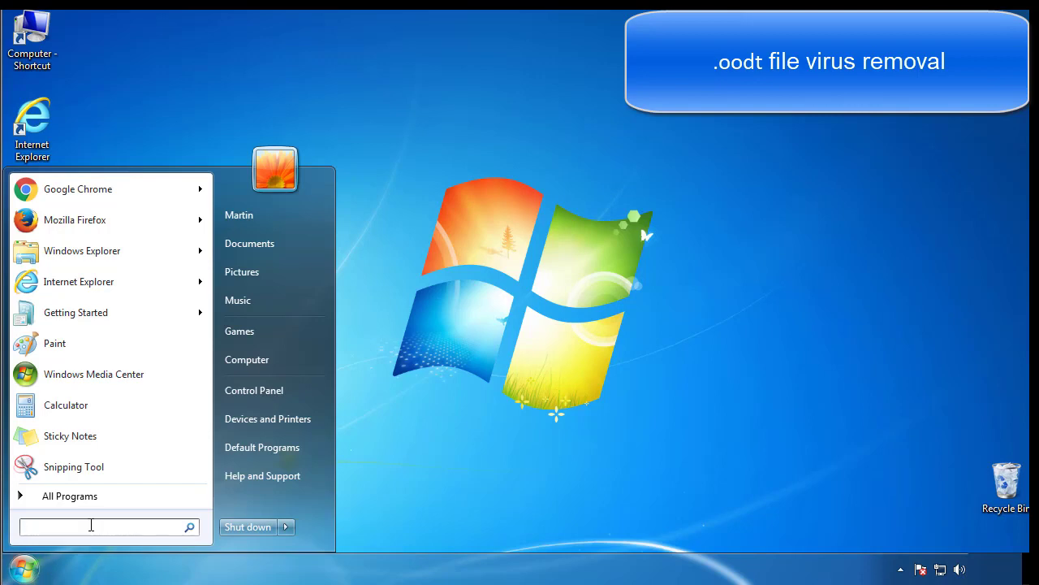
text(mscon)
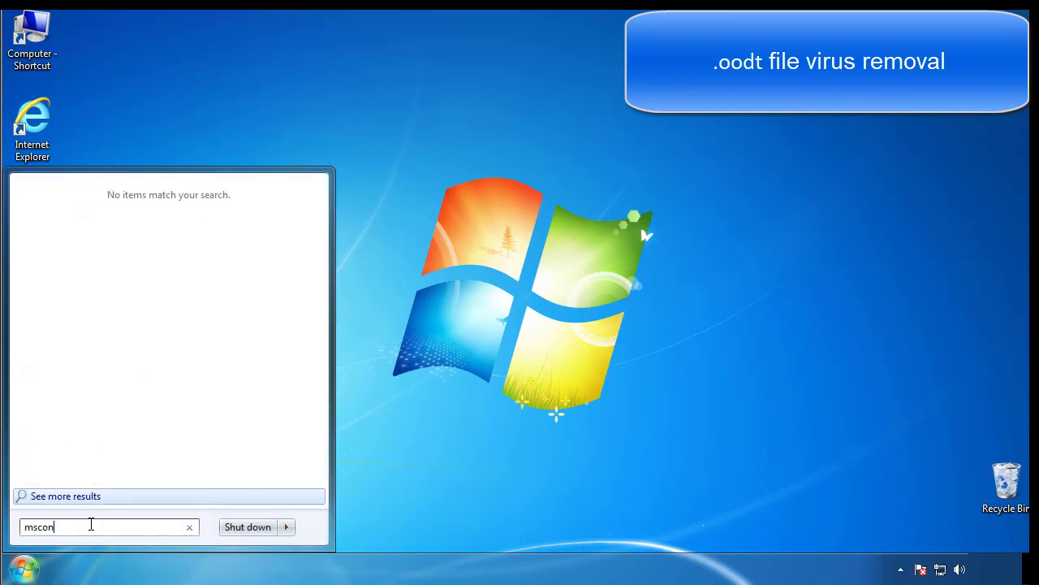
text(fig)
key(Return)
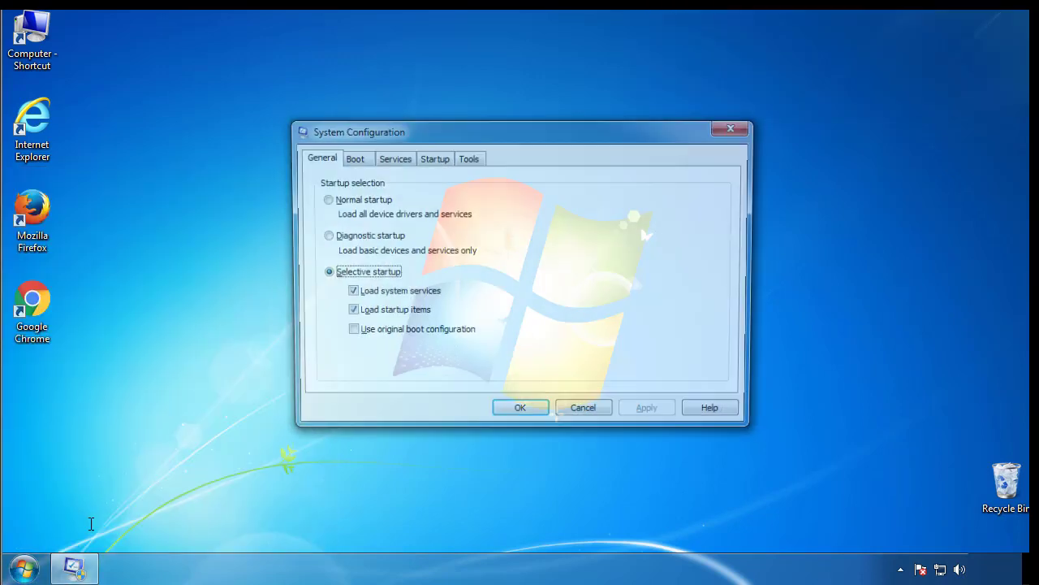
click(351, 158)
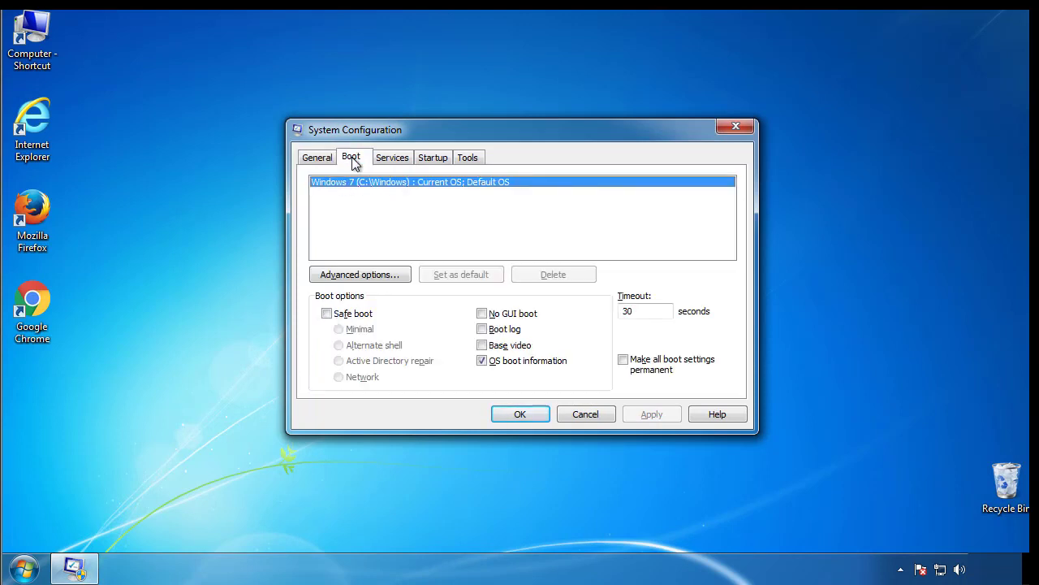
click(326, 313)
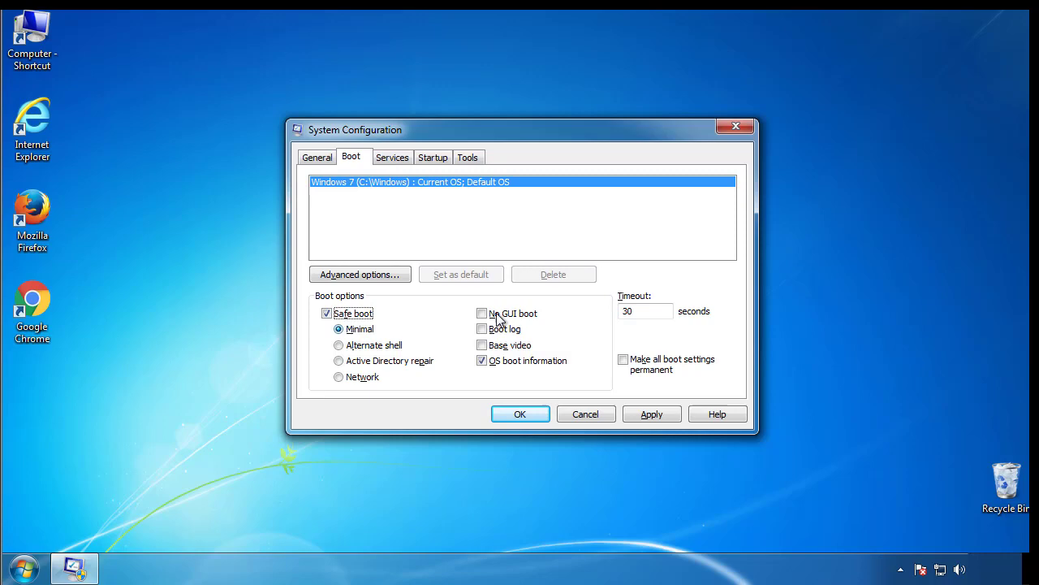
click(534, 419)
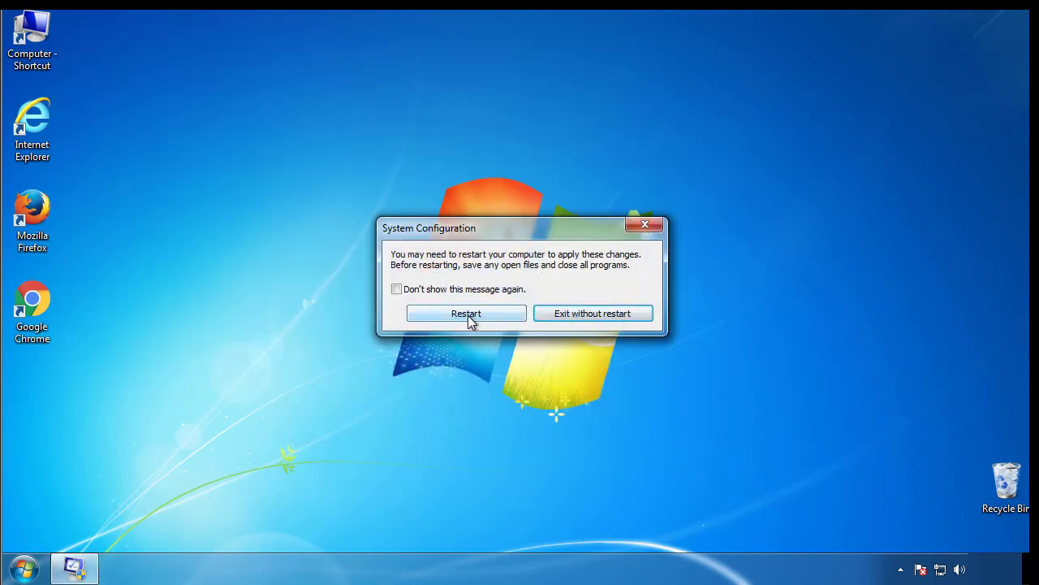
Restart into Safe Mode, dismiss the Safe Mode help window, and bring up Control Panel
click(469, 315)
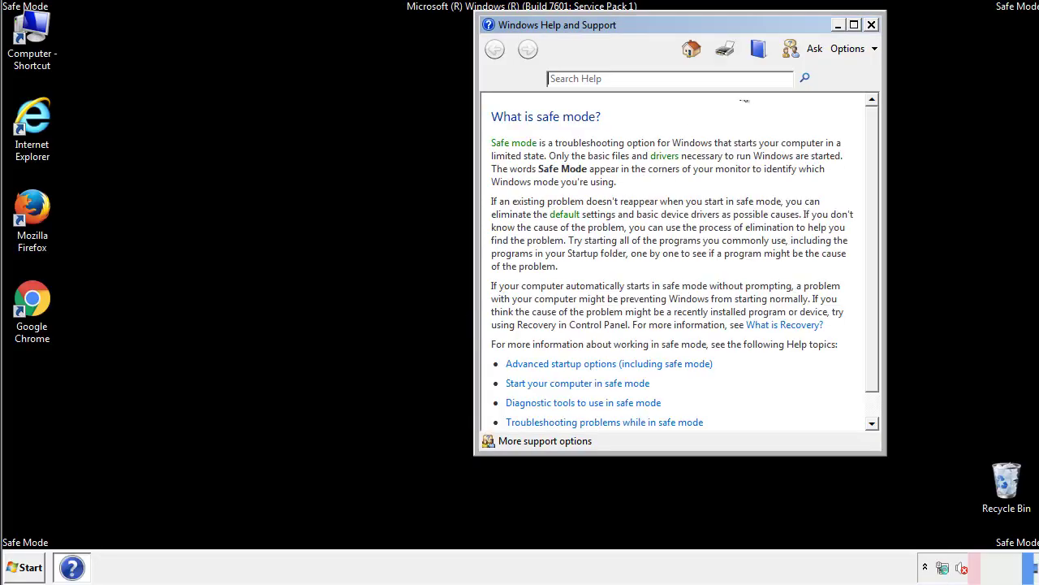
click(870, 24)
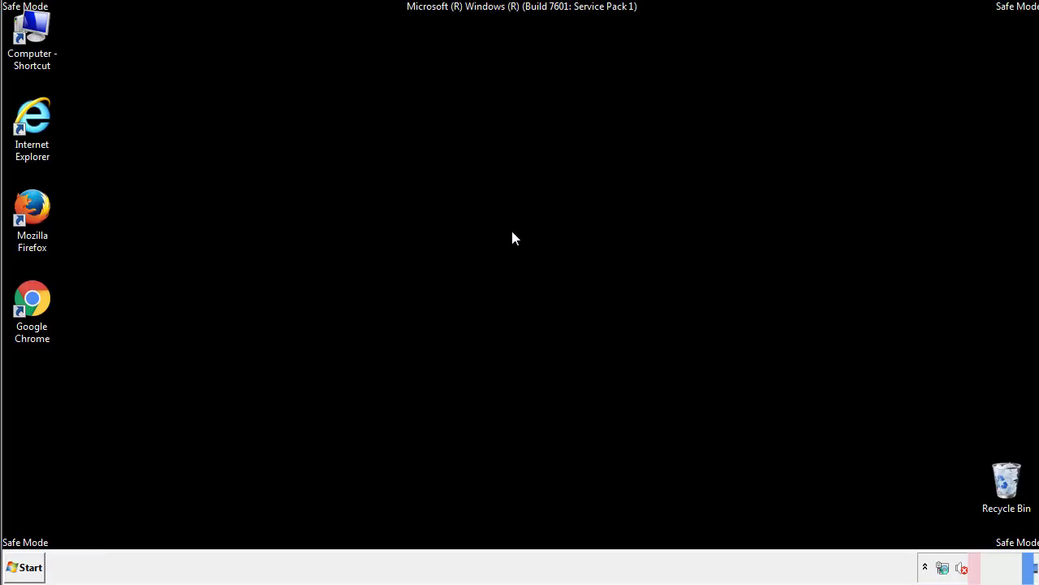
click(33, 566)
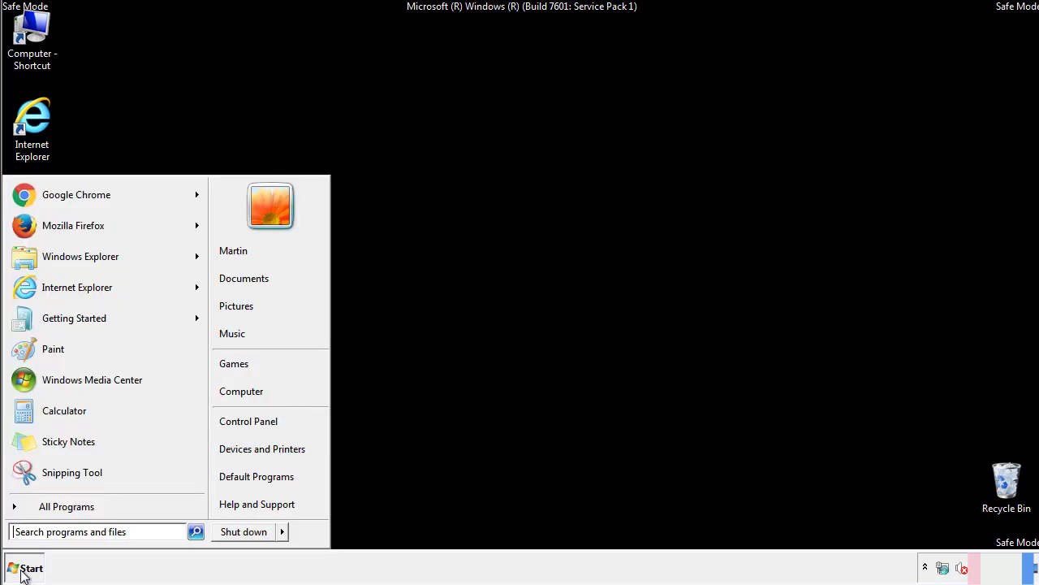
click(260, 419)
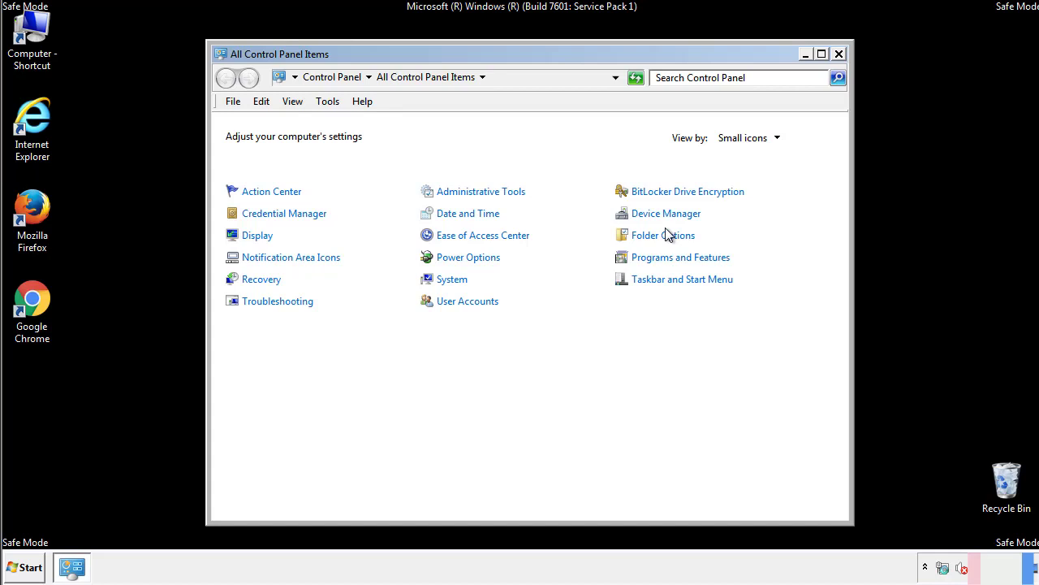
Set Folder Options to show hidden files, folders and drives, then close Control Panel
click(664, 236)
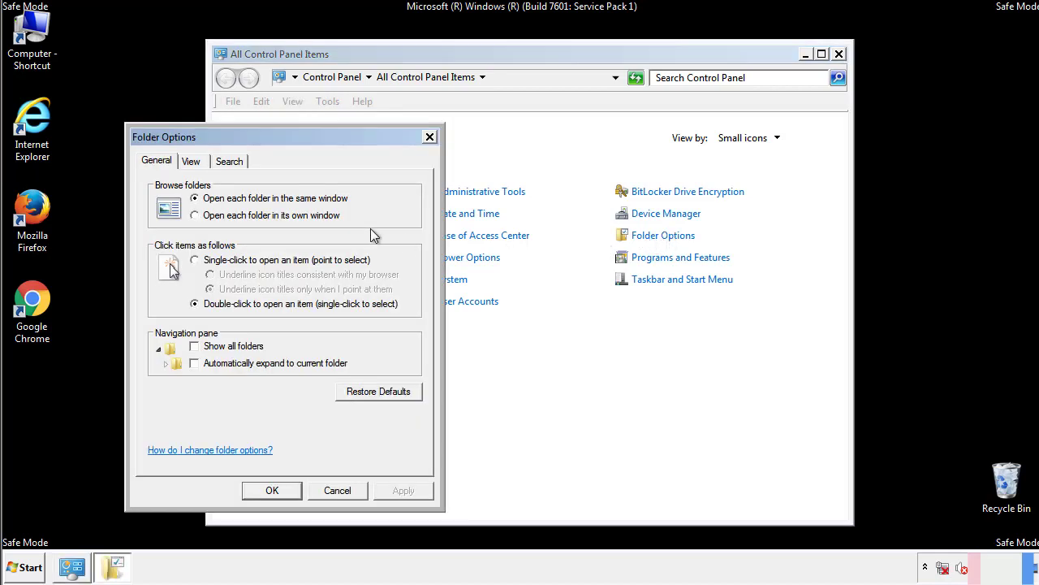
click(193, 163)
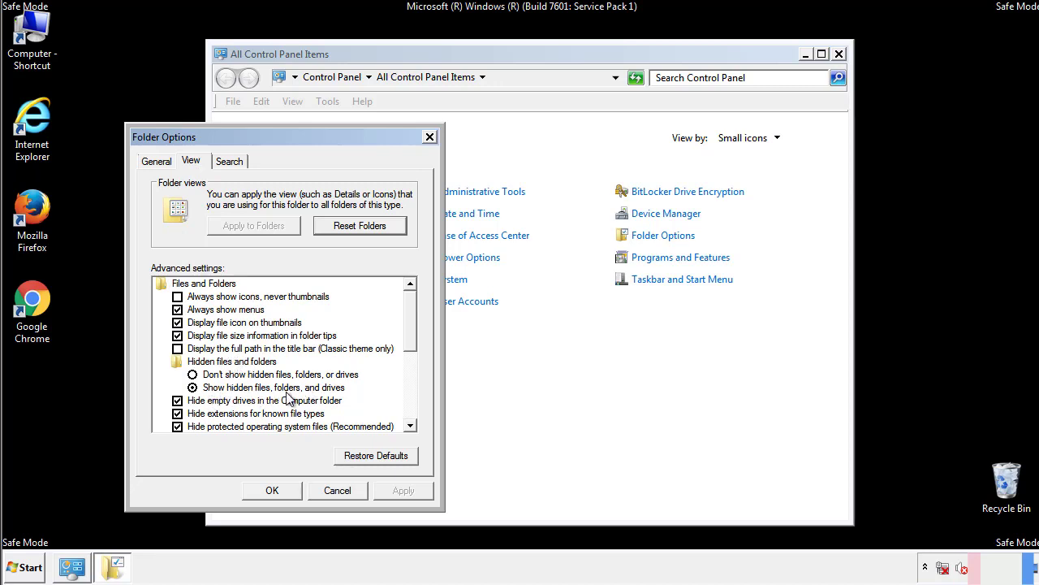
click(280, 488)
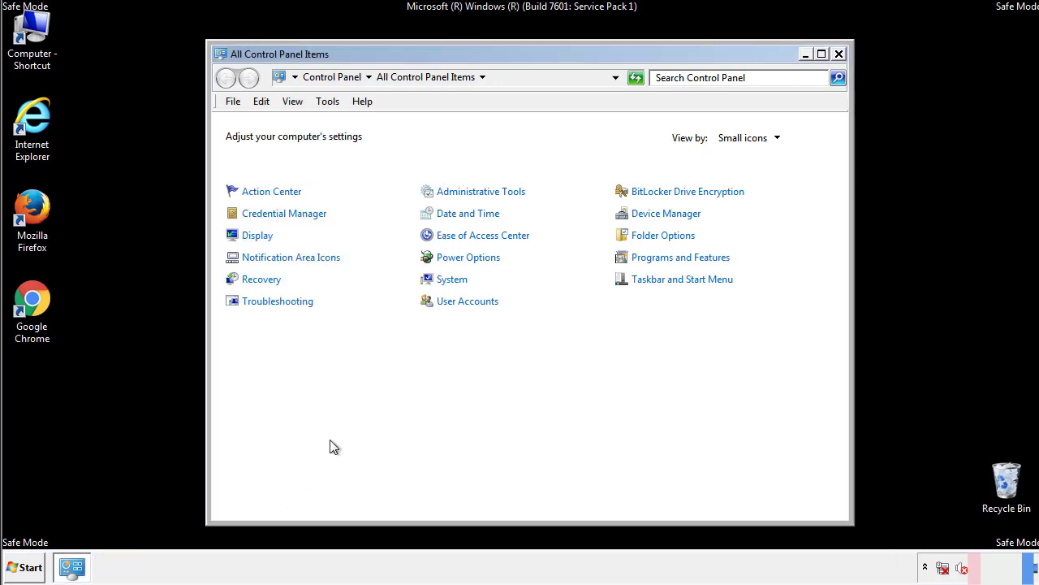
click(839, 53)
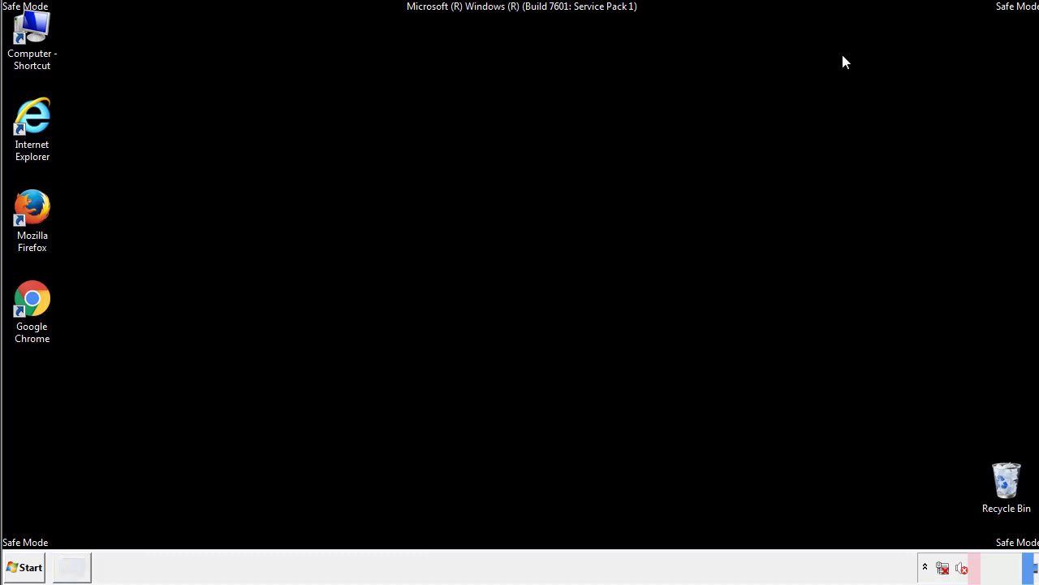
Browse from Computer into C:\Windows and scroll down to the System32 folder
double_click(42, 29)
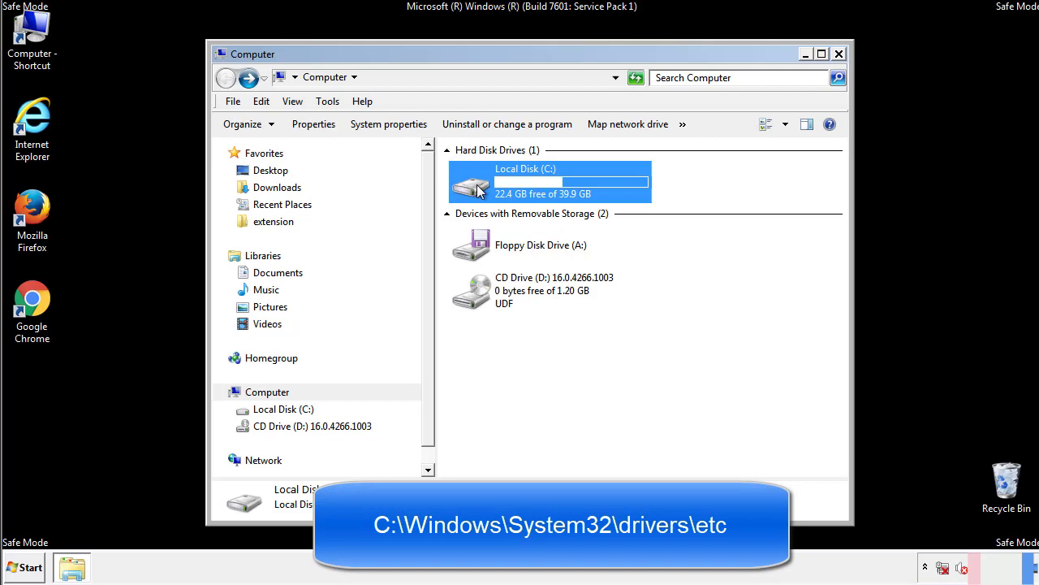
double_click(478, 192)
click(475, 299)
double_click(475, 299)
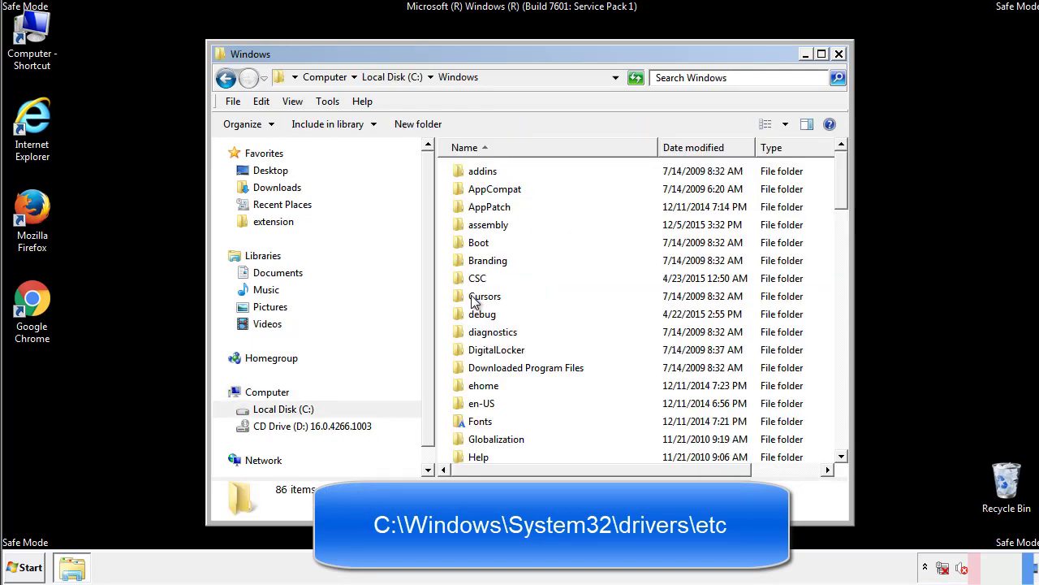
scroll(477, 365, down, 2)
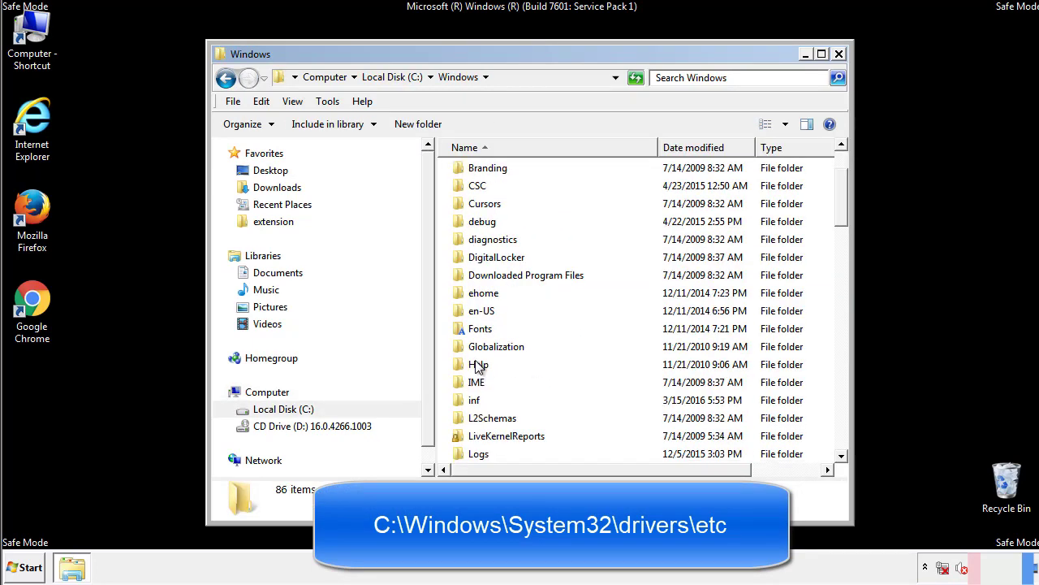
scroll(477, 367, down, 2)
scroll(478, 367, down, 2)
scroll(477, 367, down, 3)
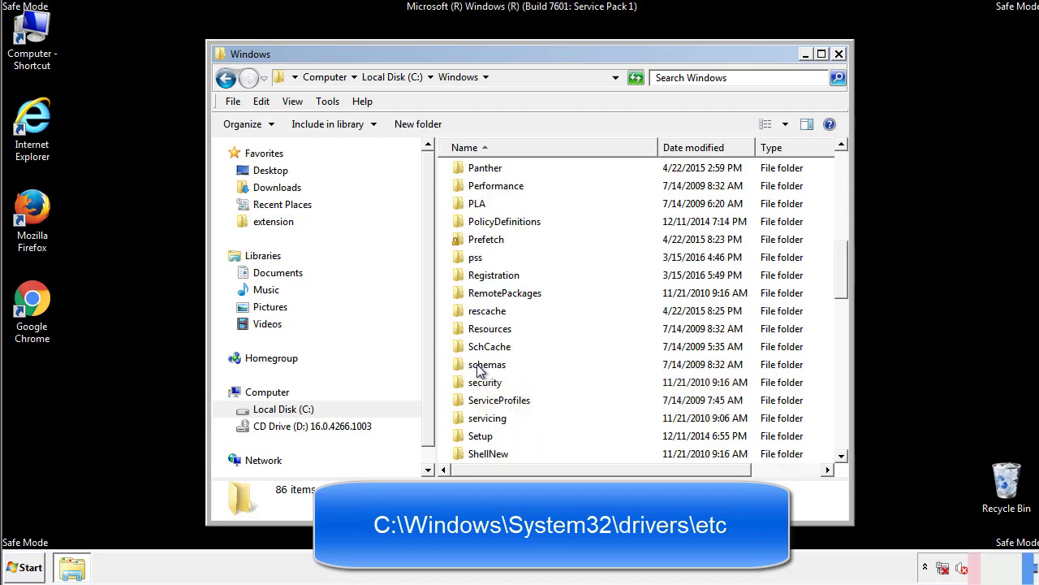
scroll(478, 367, down, 2)
Go into System32\drivers\etc and open the hosts file
double_click(492, 420)
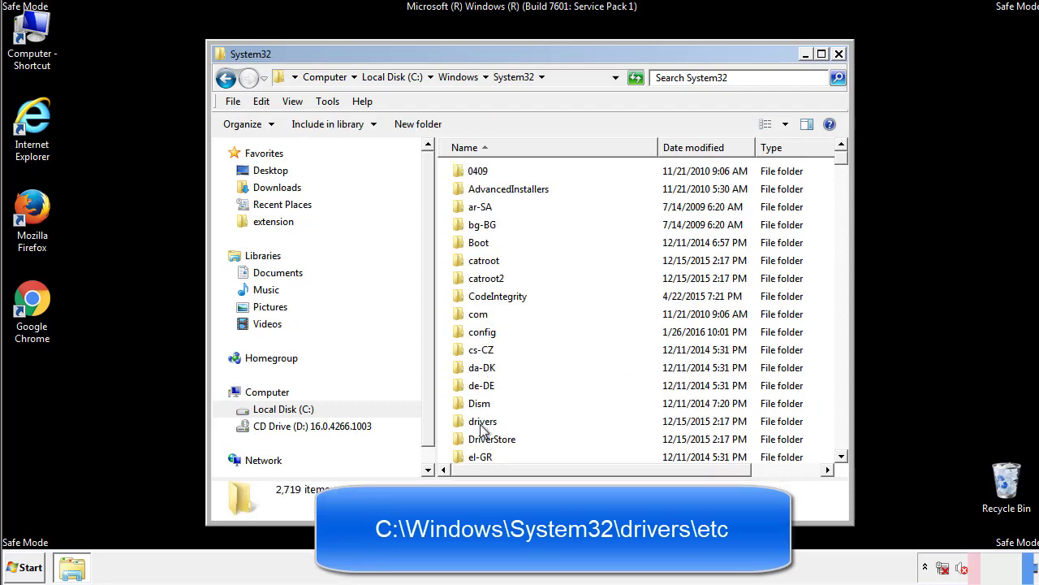
double_click(483, 422)
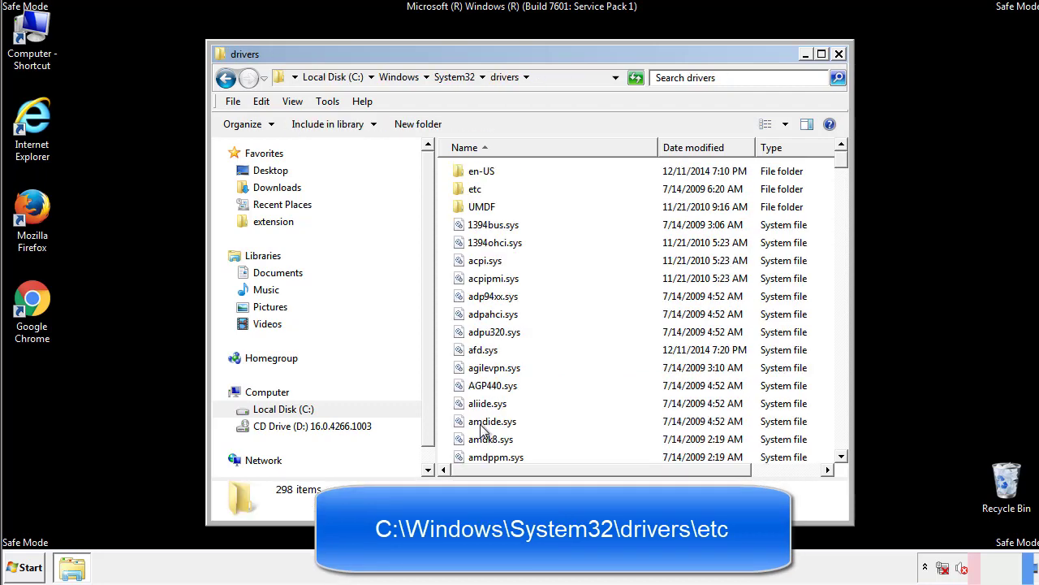
double_click(466, 195)
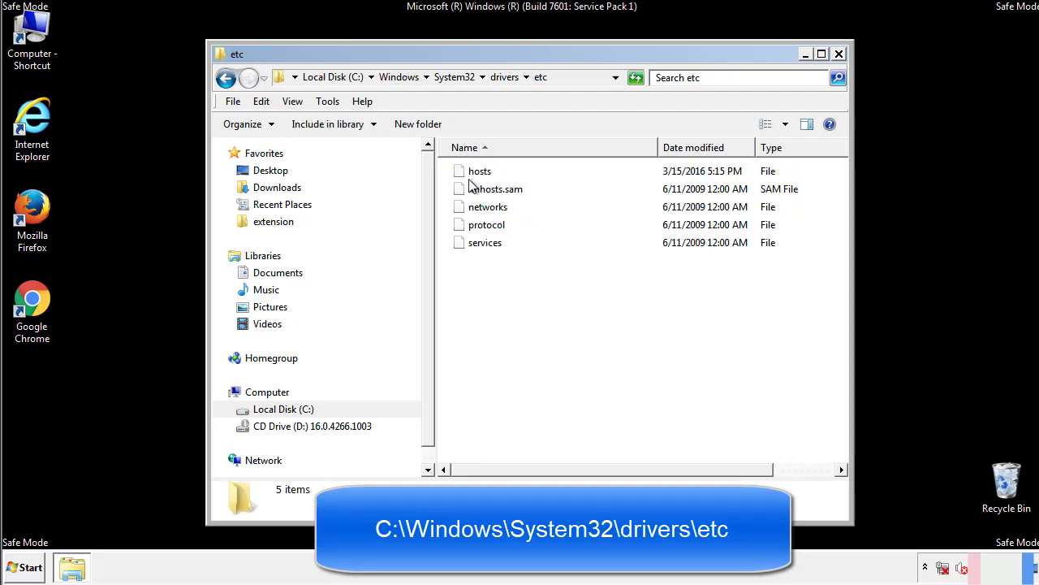
double_click(474, 172)
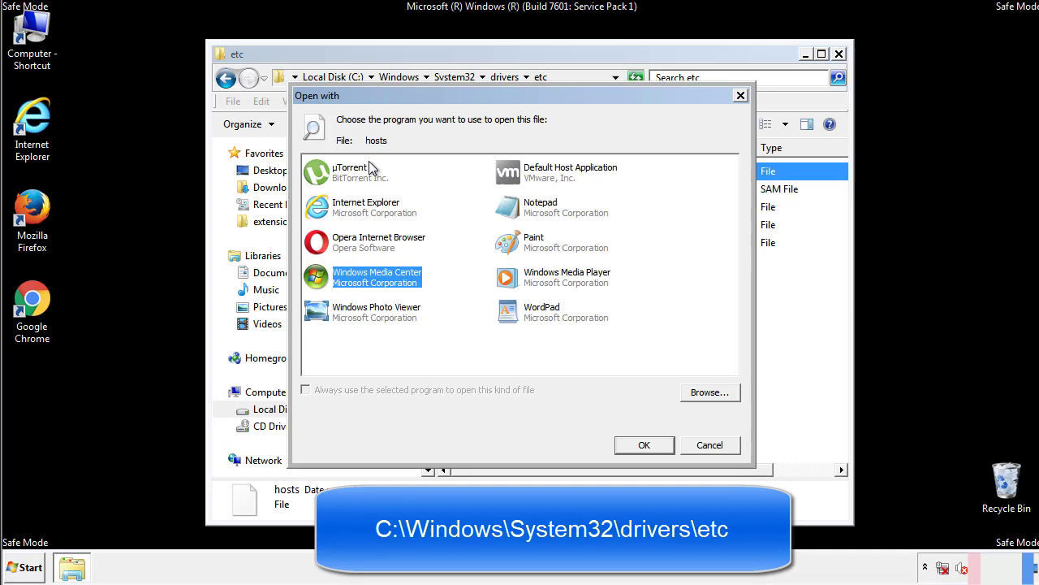
Open the hosts file in Notepad and bring its window fully into view
click(526, 212)
click(641, 444)
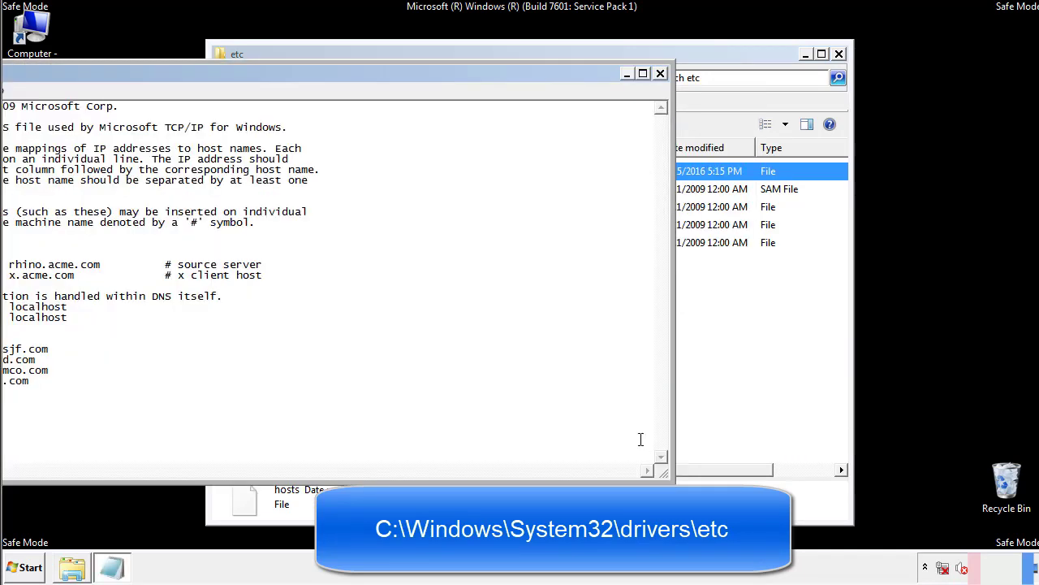
drag(425, 79, 661, 91)
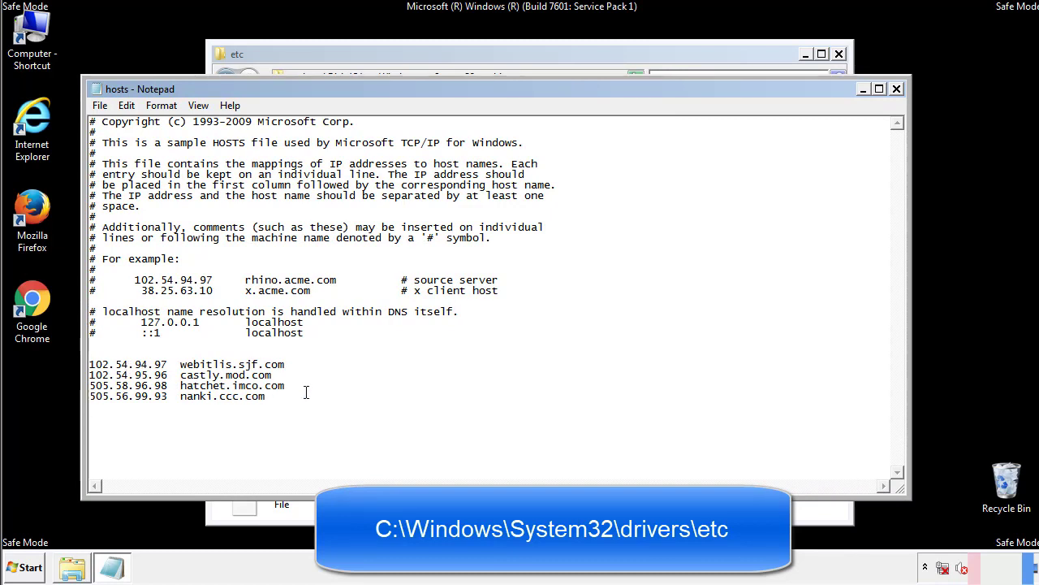
Delete the four added host entries and save hosts when closing Notepad
drag(291, 398, 89, 363)
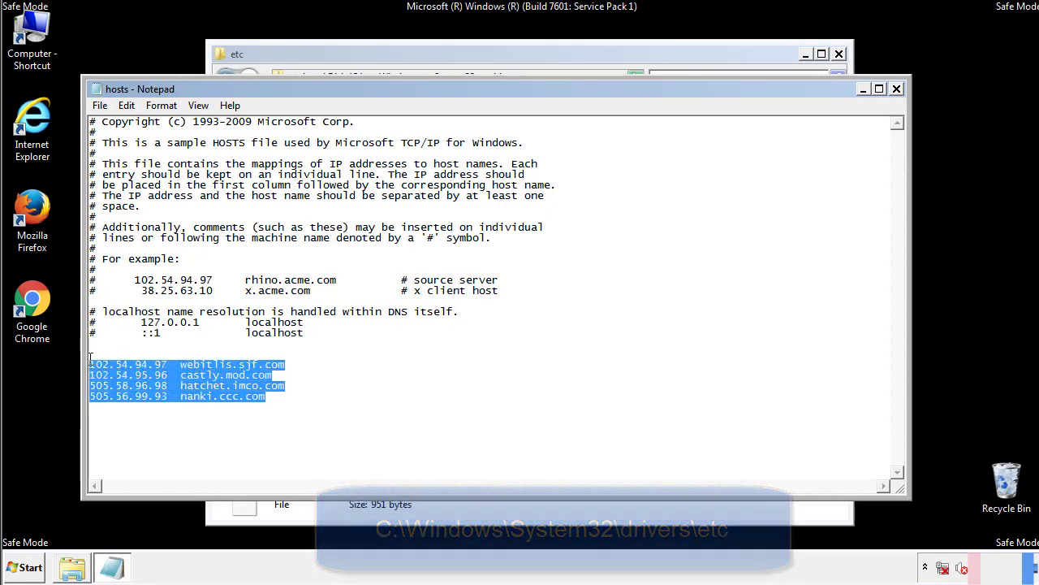
key(Delete)
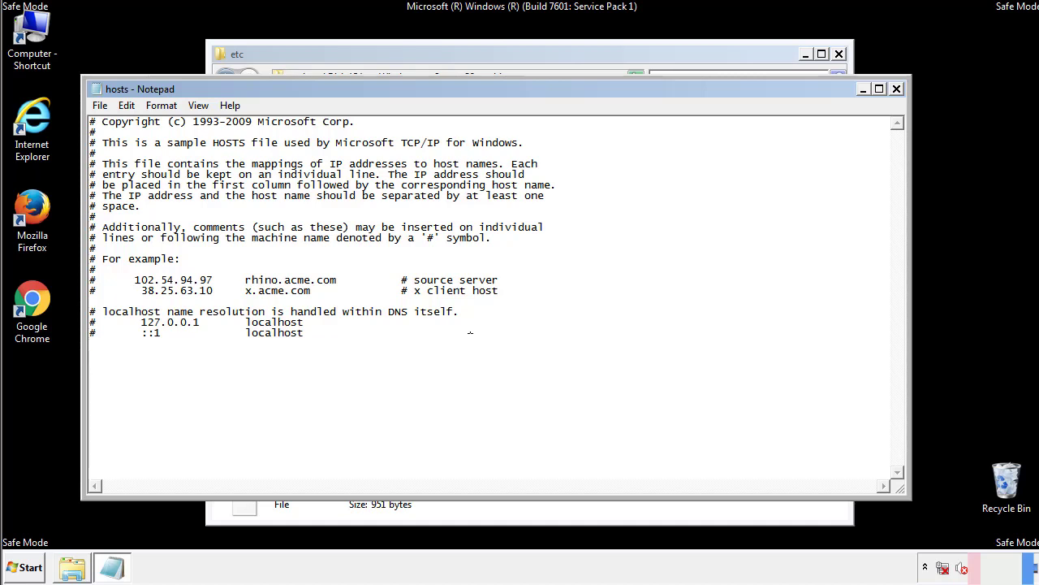
click(897, 91)
click(459, 298)
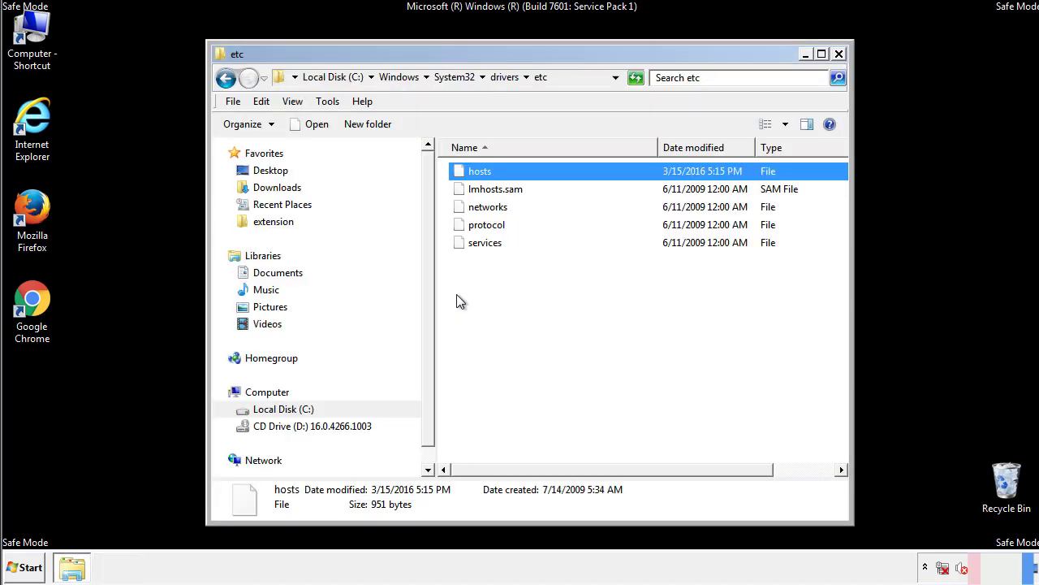
click(456, 294)
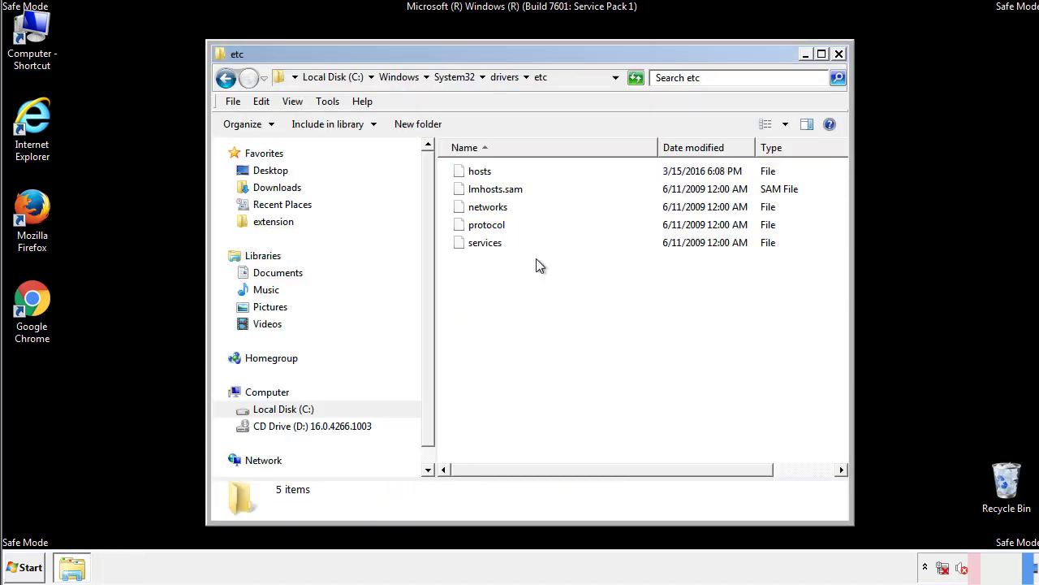
Close the etc window and explore the All Programs Startup folder
click(839, 55)
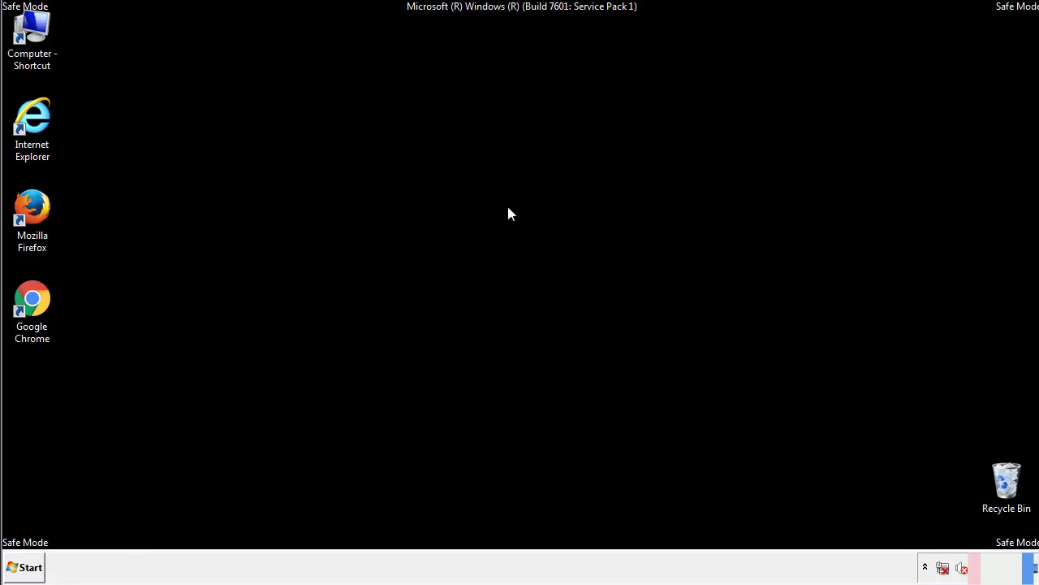
click(24, 567)
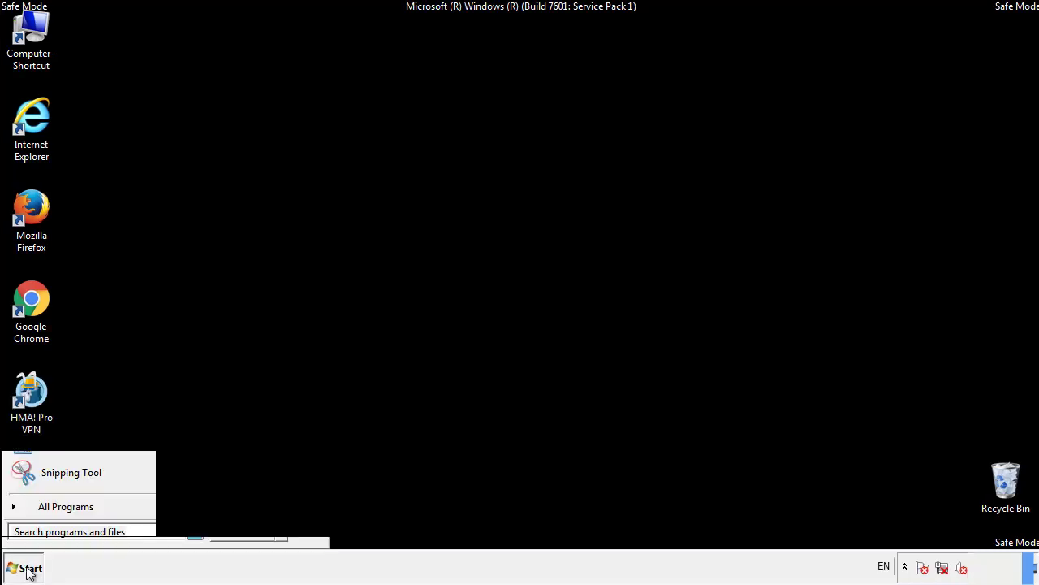
click(46, 512)
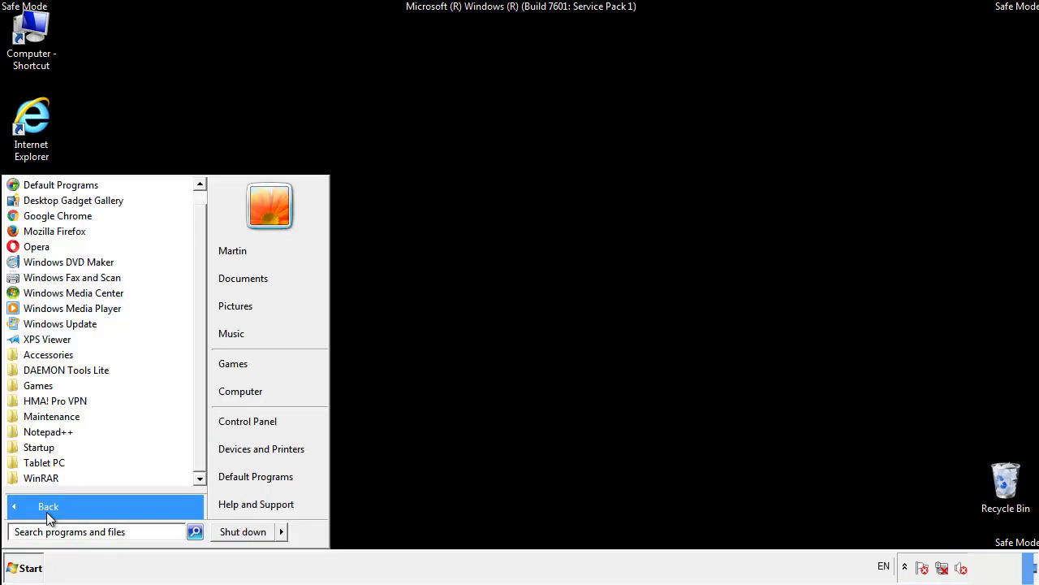
right_click(45, 448)
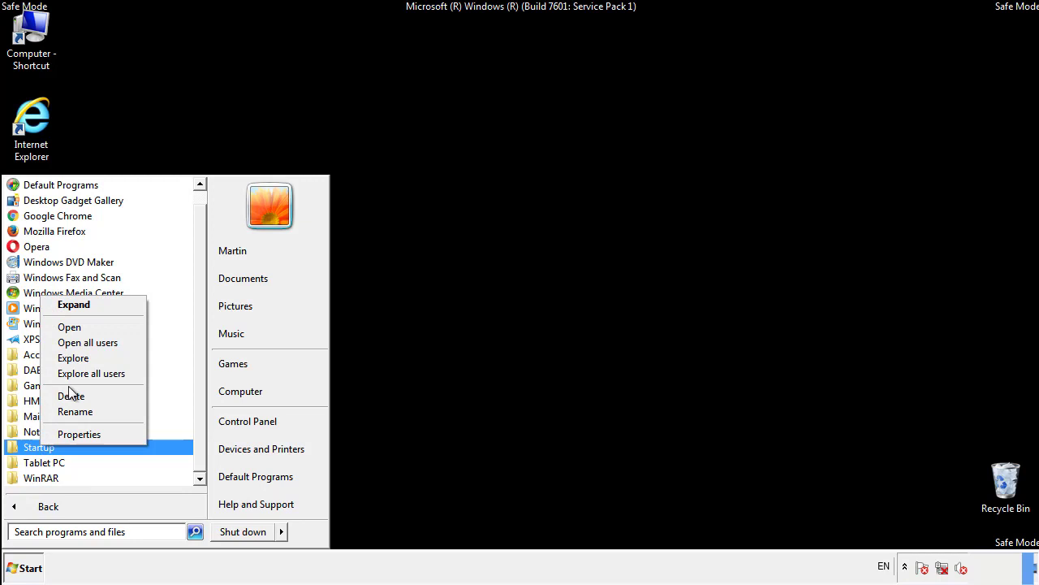
click(78, 325)
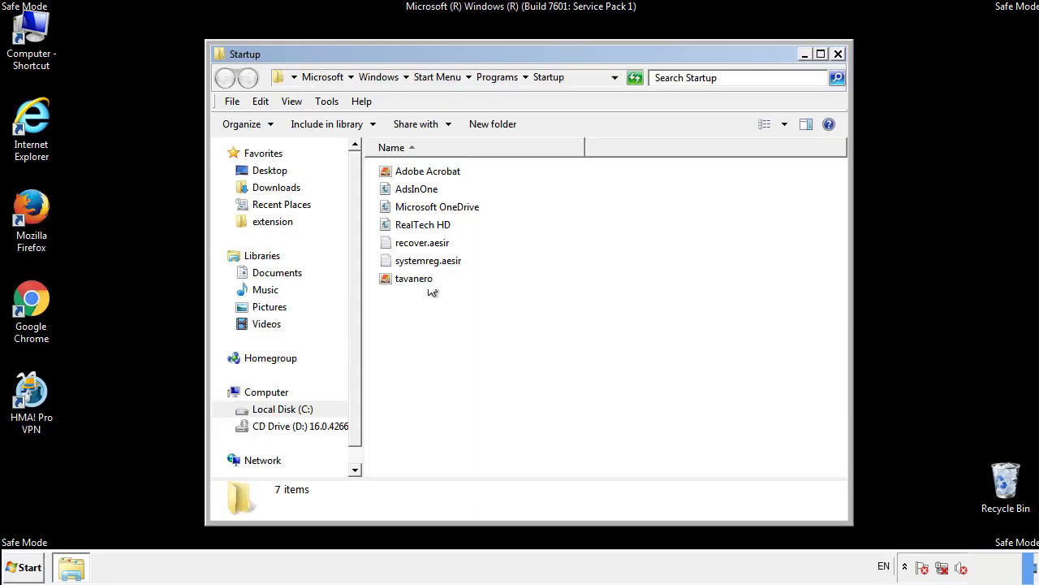
Delete AdsInOne, recover.aesir, systemreg.aesir and tavanero from Startup, then close the window
click(423, 193)
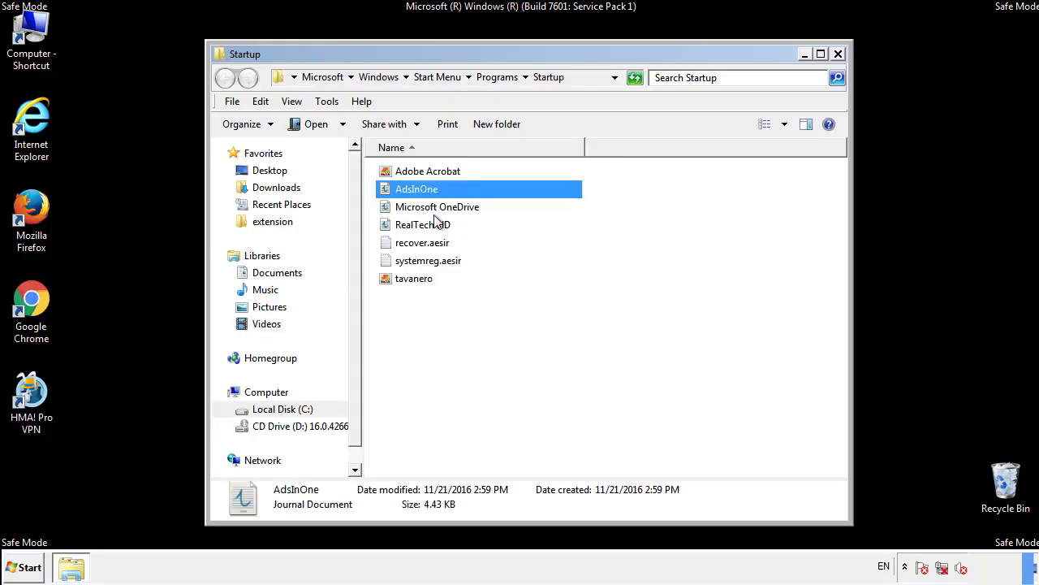
ctrl+click(423, 244)
ctrl+click(430, 260)
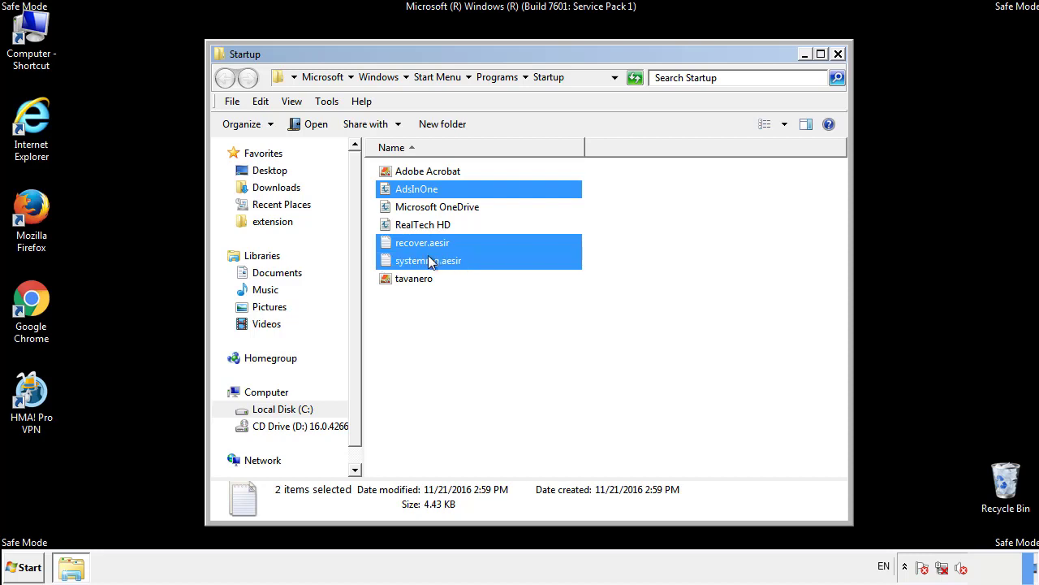
ctrl+click(415, 278)
right_click(412, 279)
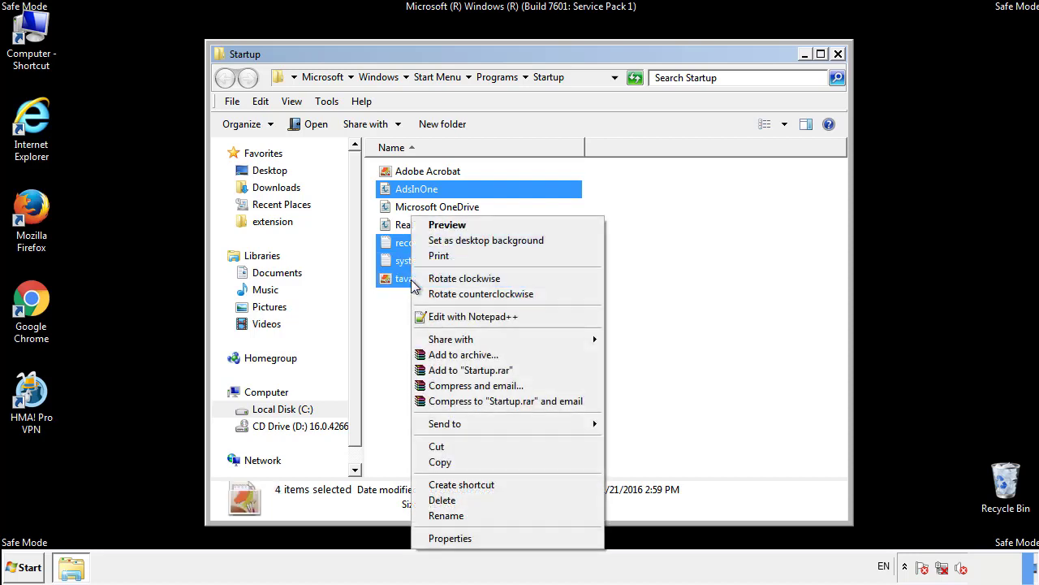
click(440, 499)
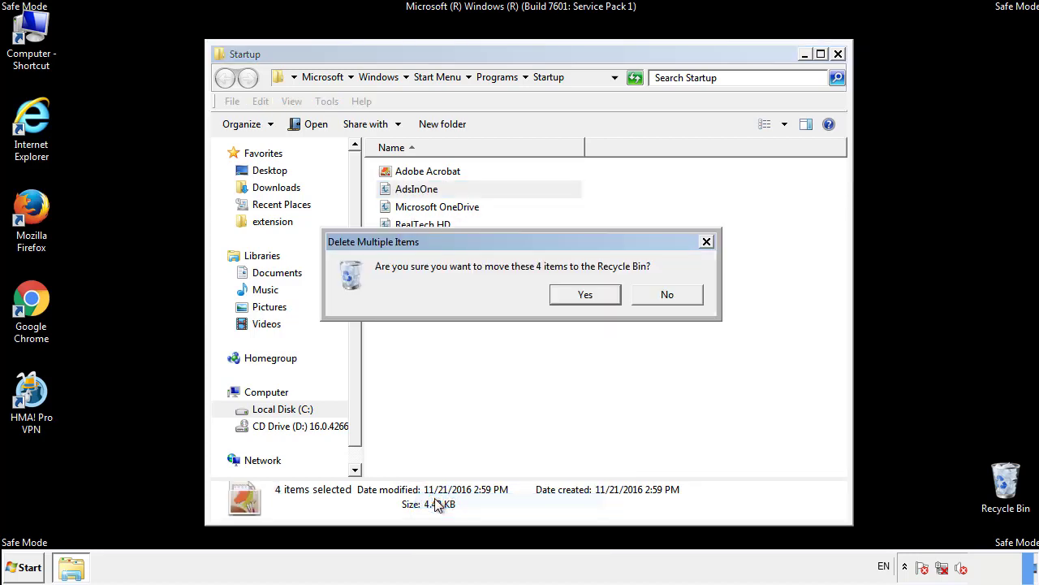
click(576, 296)
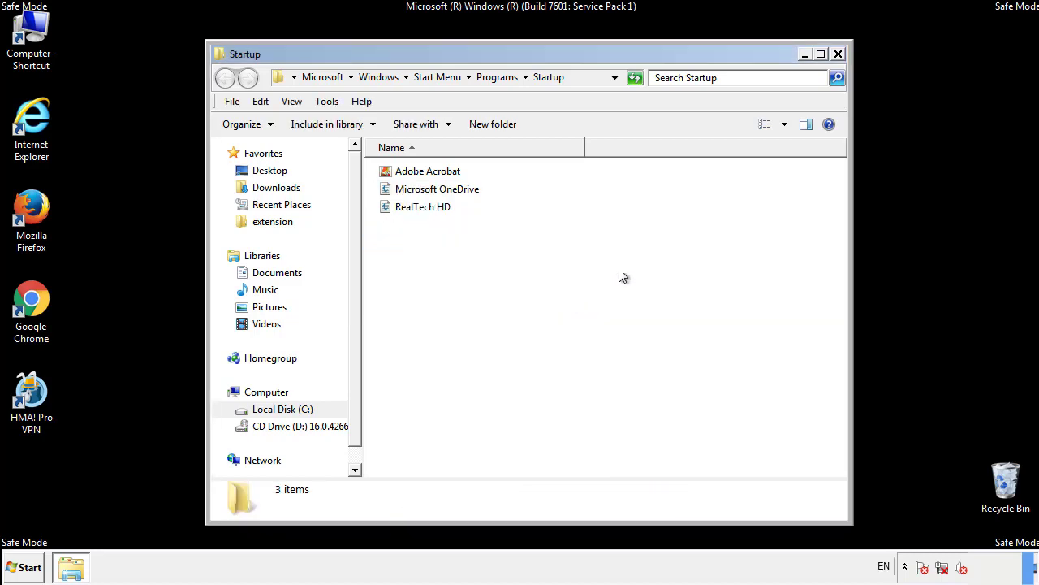
click(841, 64)
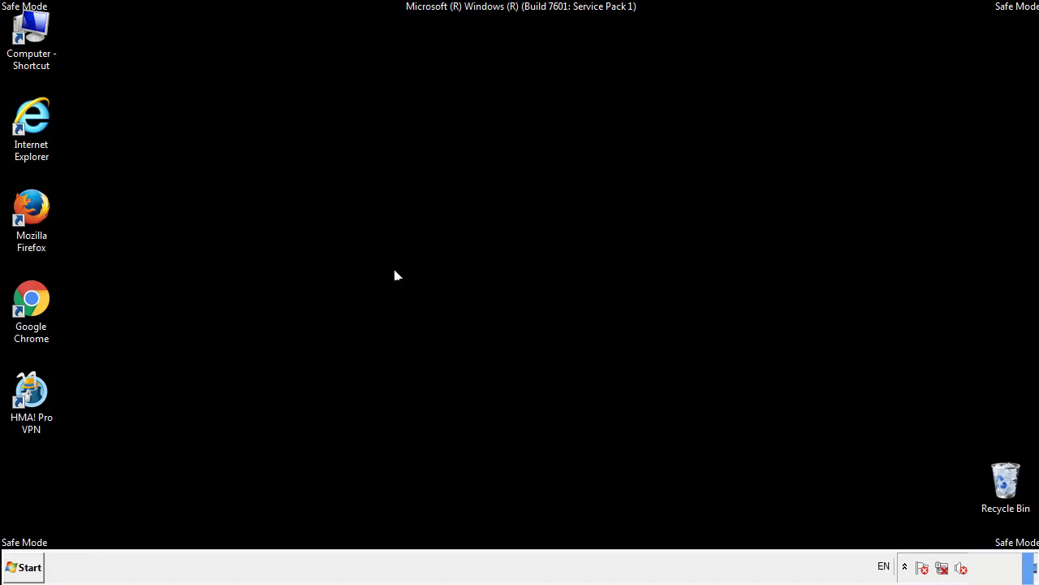
Launch regedit and expand HKEY_LOCAL_MACHINE down to SOFTWARE
click(24, 575)
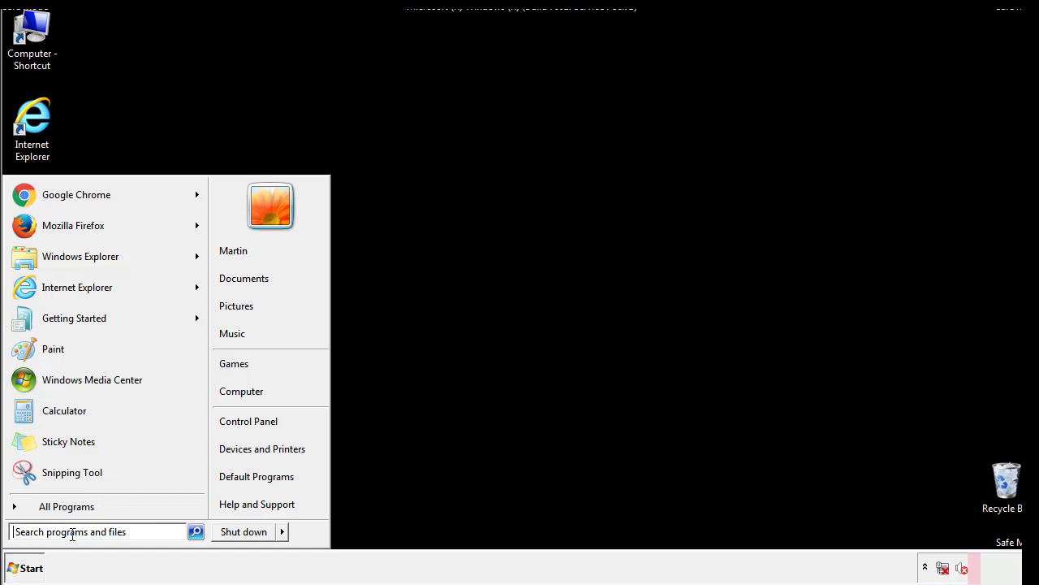
text(reged)
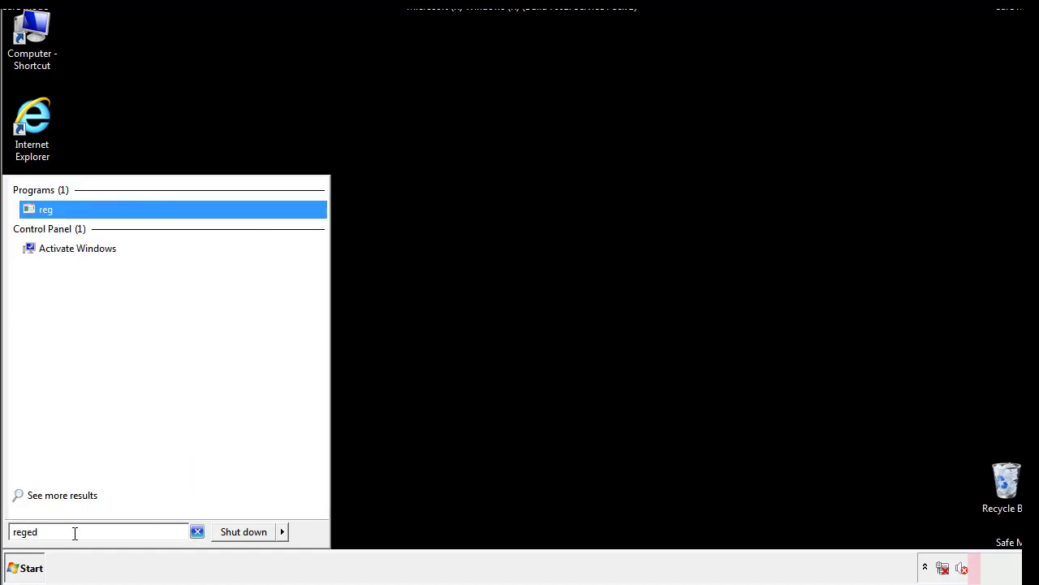
text(it)
key(Return)
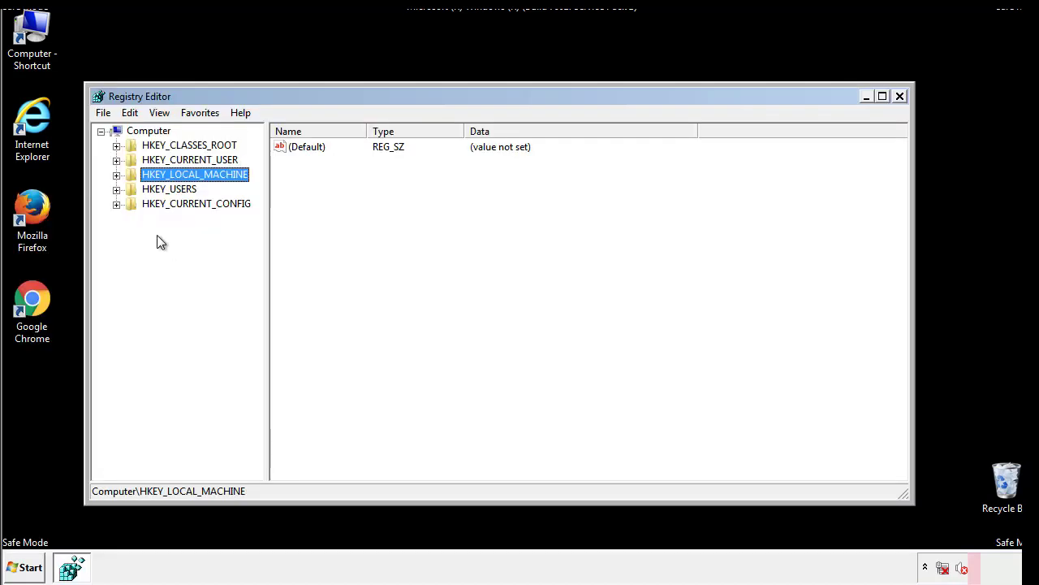
click(116, 176)
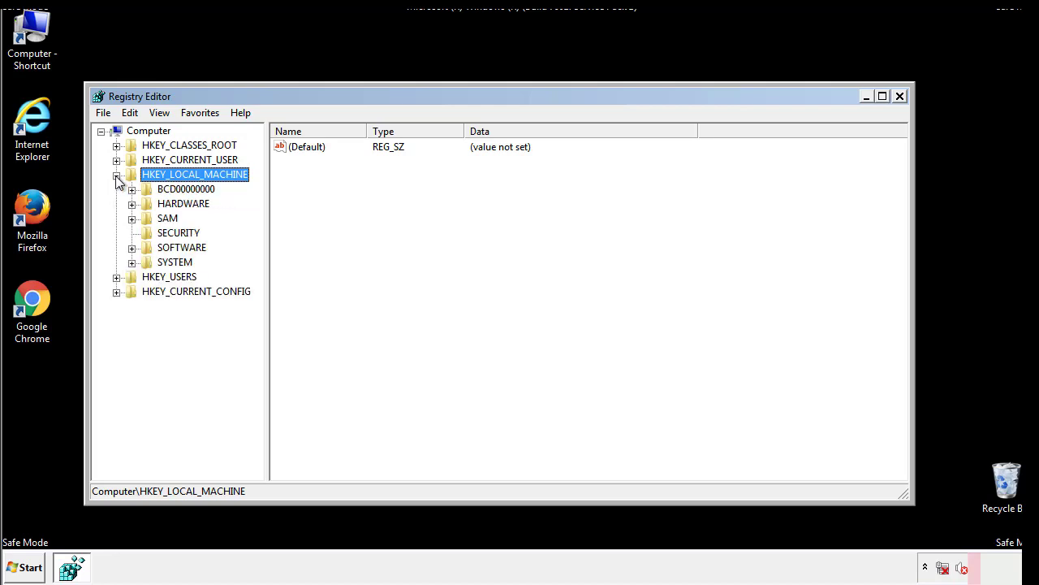
click(131, 248)
Navigate to HKLM\SOFTWARE\Microsoft\Windows\CurrentVersion\Run to list its startup values
scroll(257, 252, down, 1)
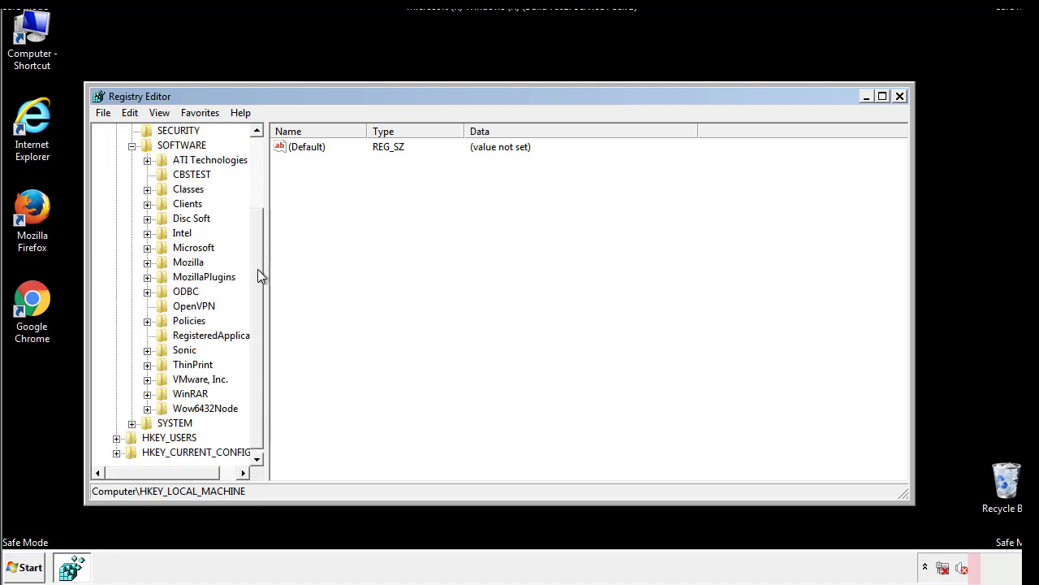
click(147, 248)
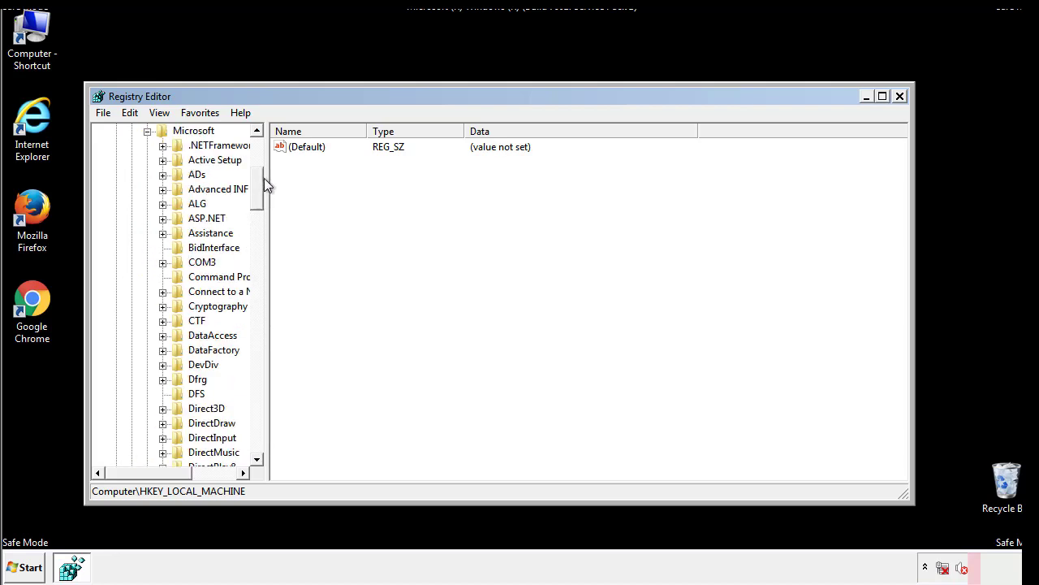
drag(258, 203, 258, 378)
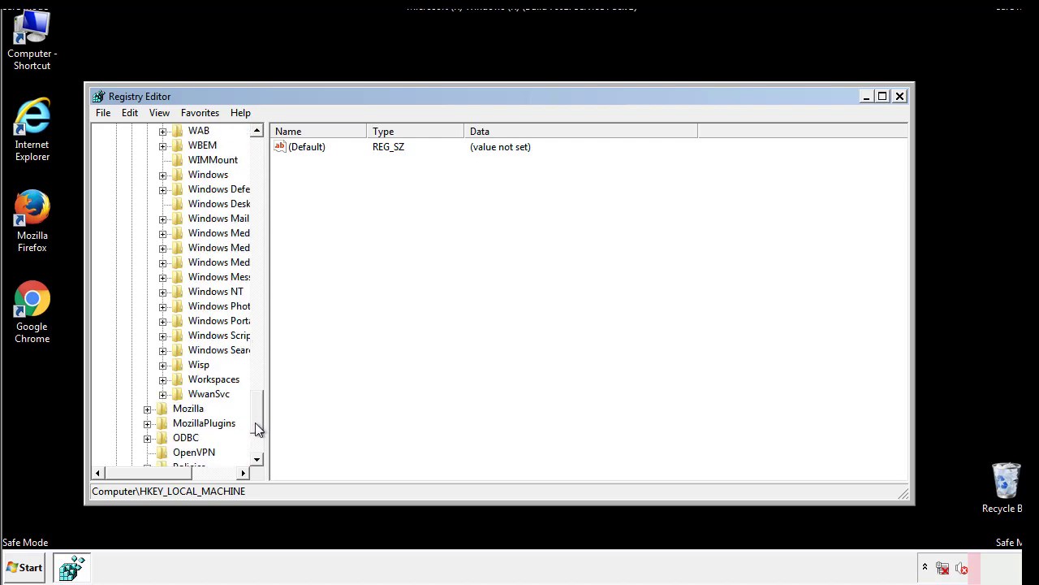
drag(259, 377, 257, 414)
click(163, 248)
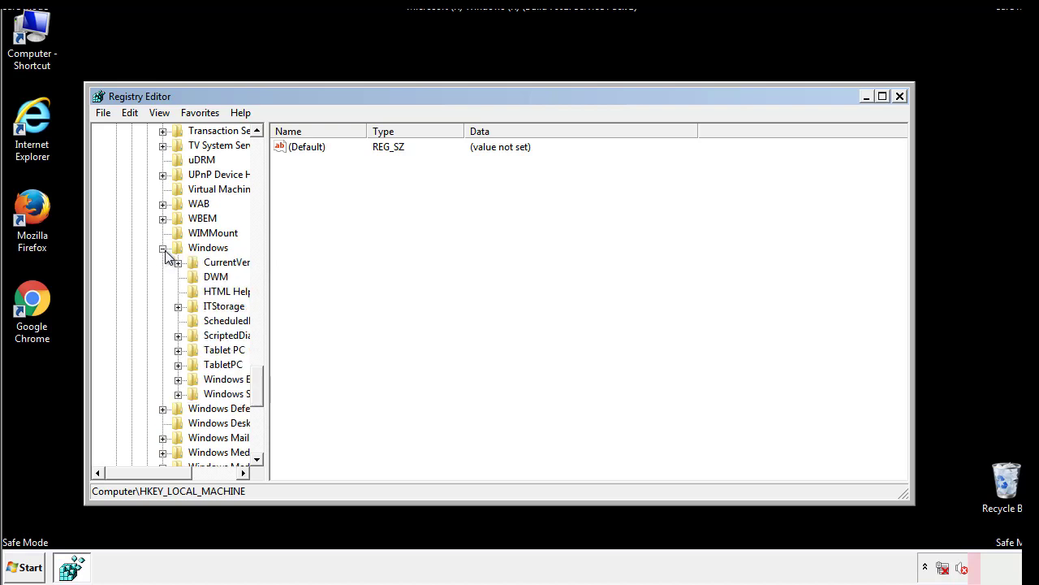
drag(146, 475, 166, 477)
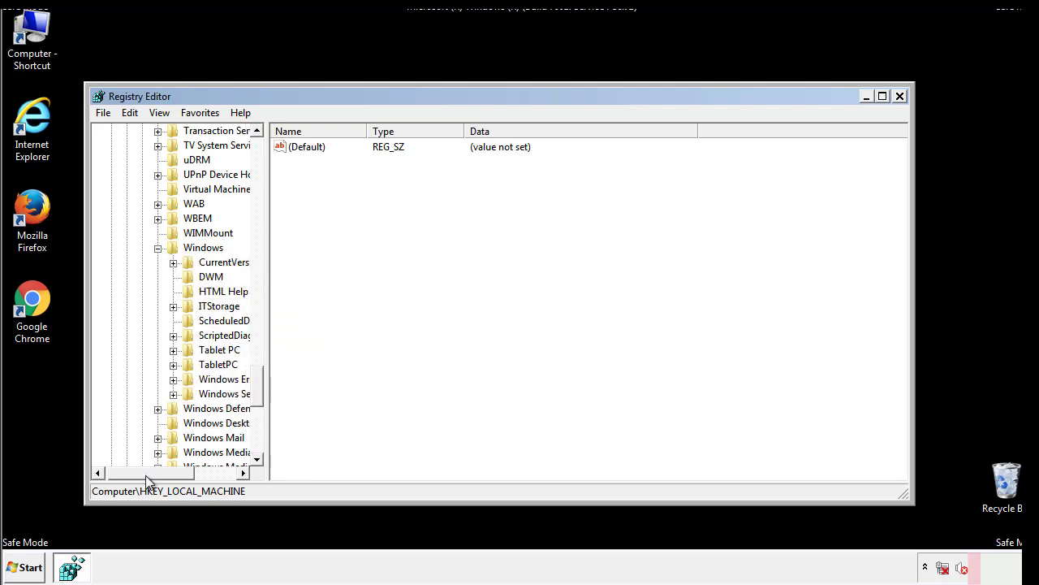
click(134, 263)
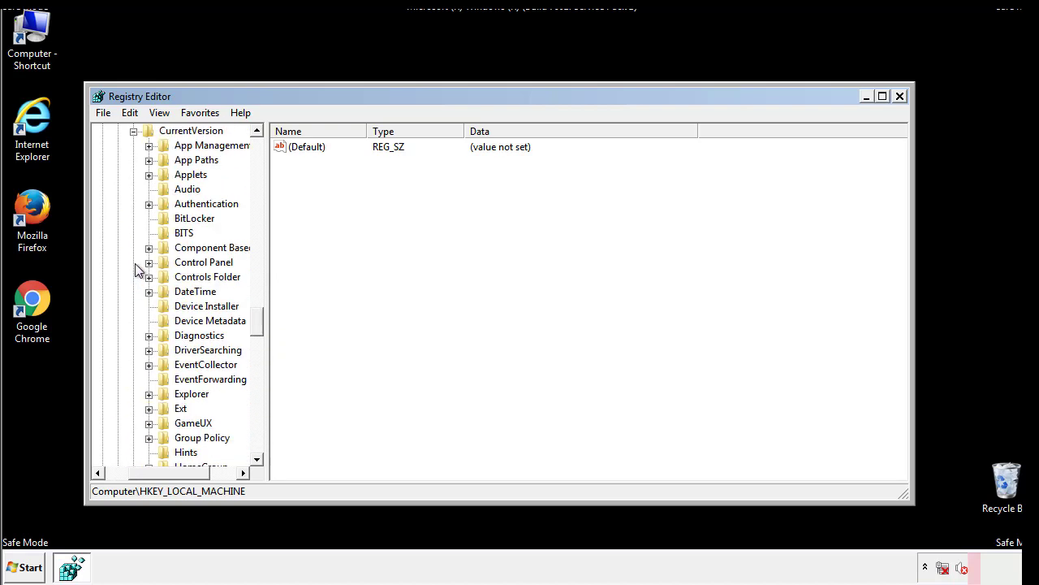
mouse_move(264, 321)
mouse_down()
mouse_move(259, 397)
mouse_move(257, 376)
mouse_up()
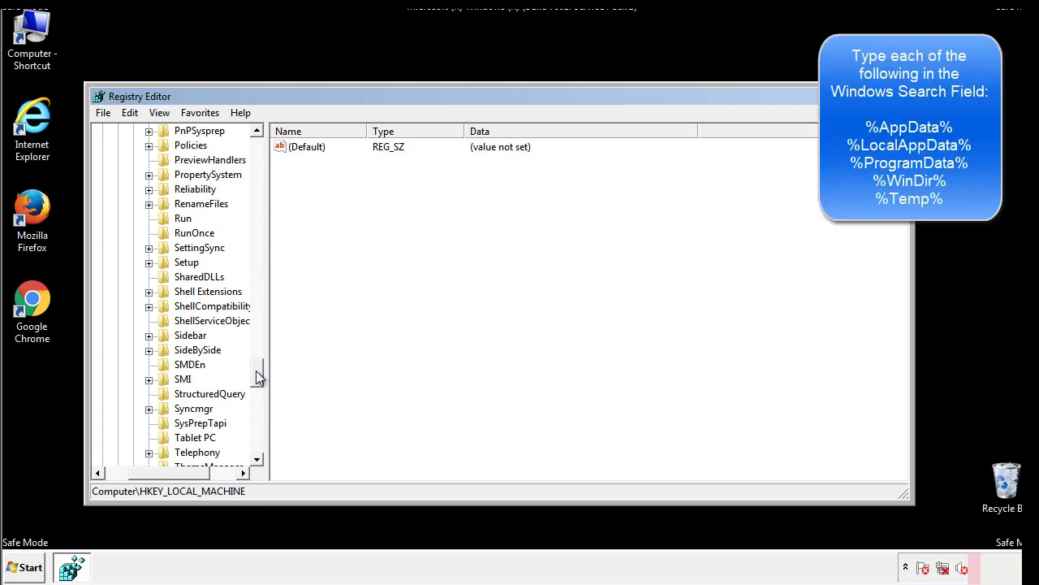
click(169, 220)
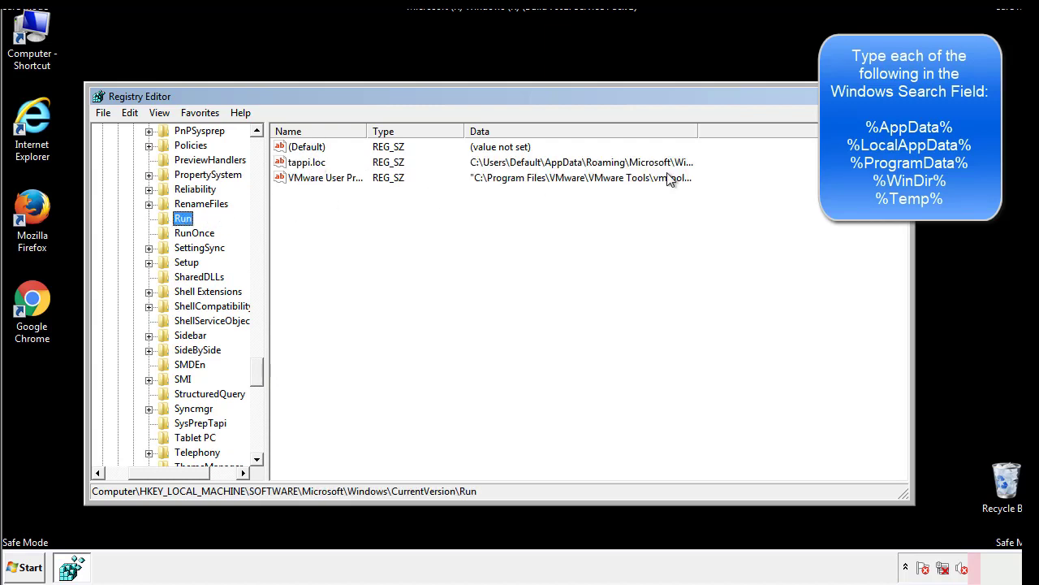
Delete the tappi.loc value from the Run key and confirm
click(309, 167)
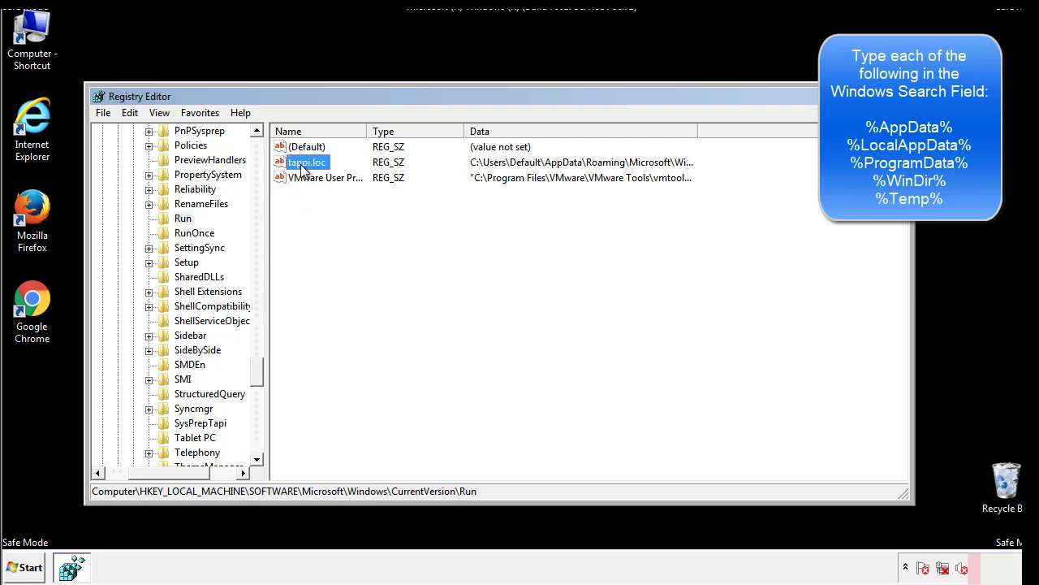
right_click(302, 165)
click(325, 211)
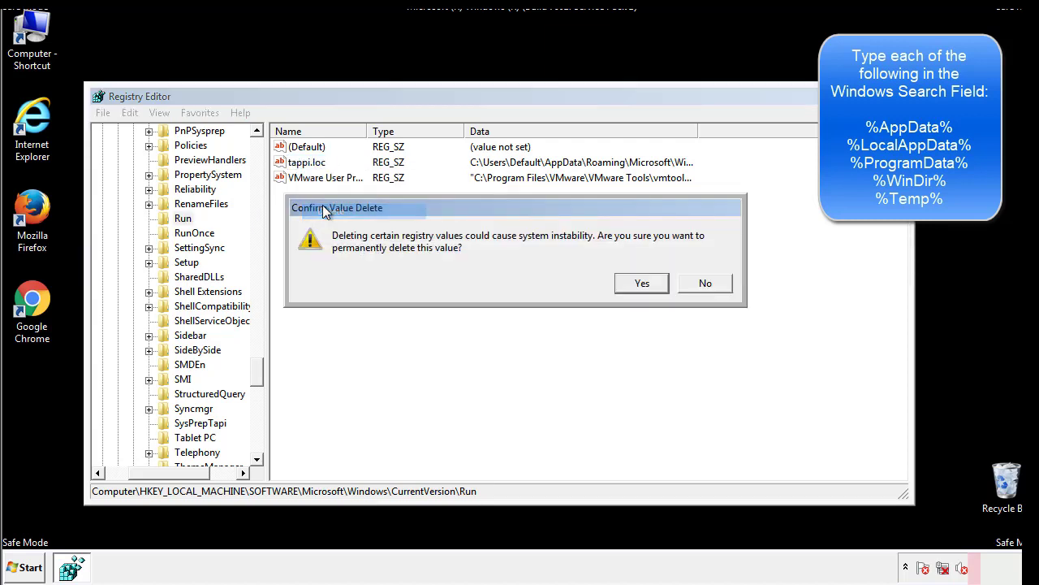
click(631, 284)
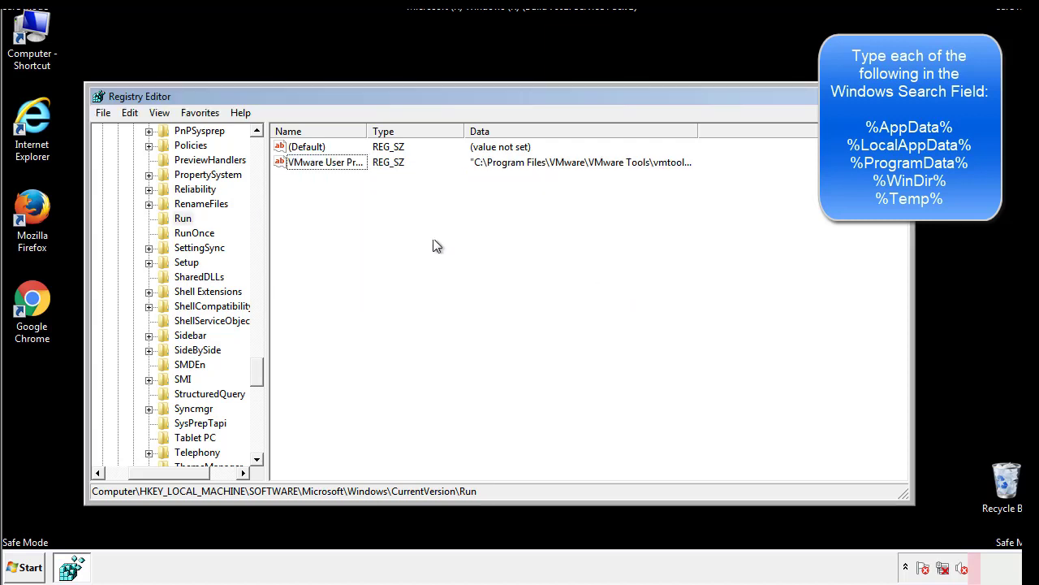
Collapse HKEY_LOCAL_MACHINE and expand HKEY_CURRENT_USER\Software
drag(256, 367, 258, 444)
drag(195, 470, 126, 481)
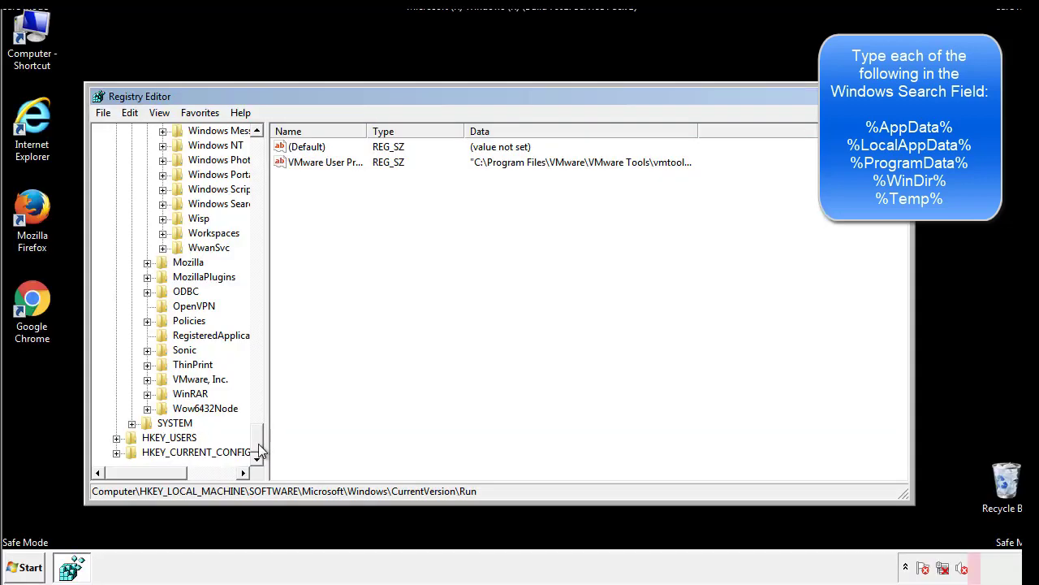
drag(258, 443, 265, 154)
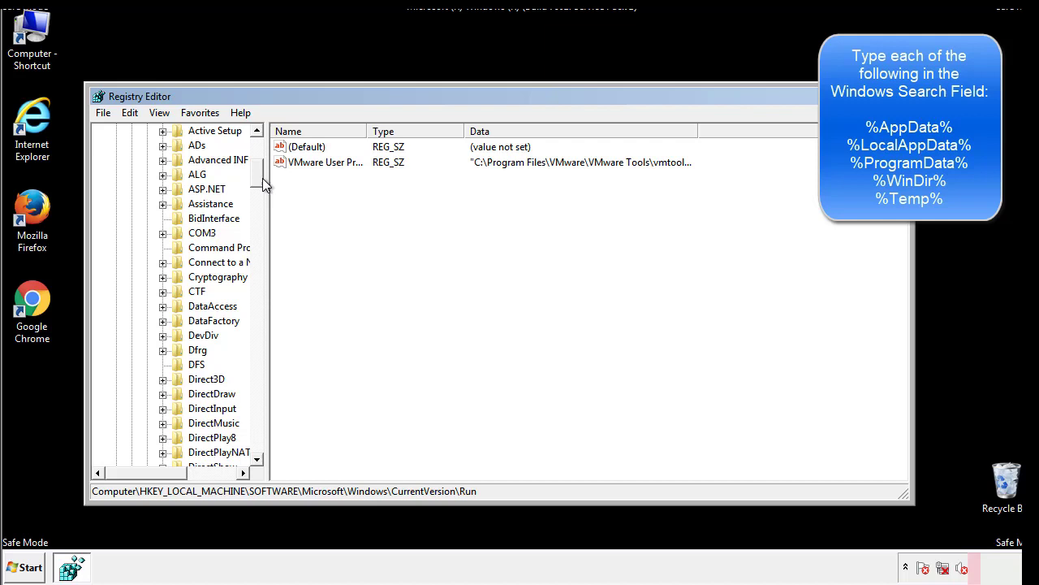
click(117, 174)
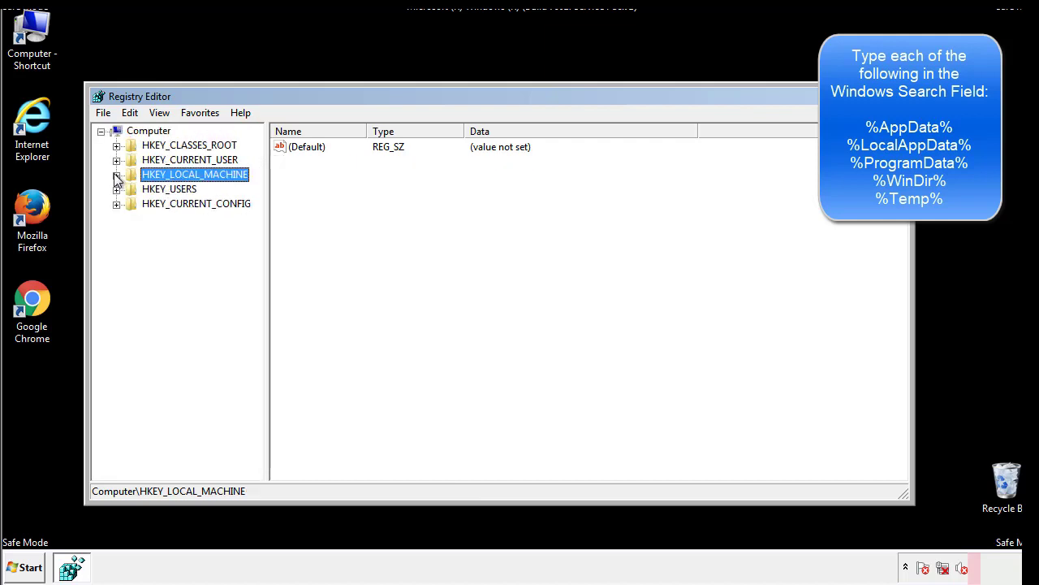
click(116, 160)
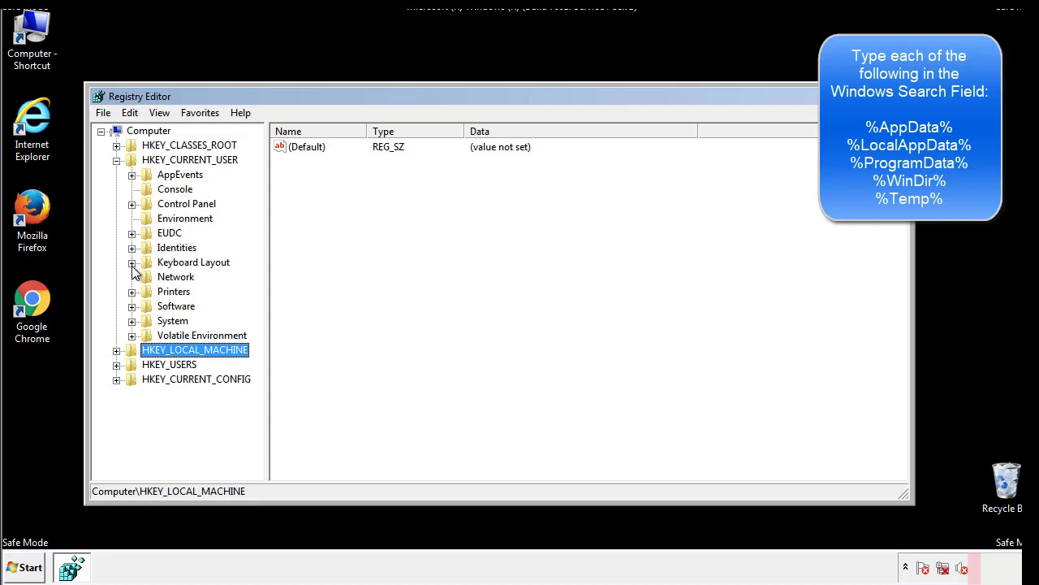
click(132, 307)
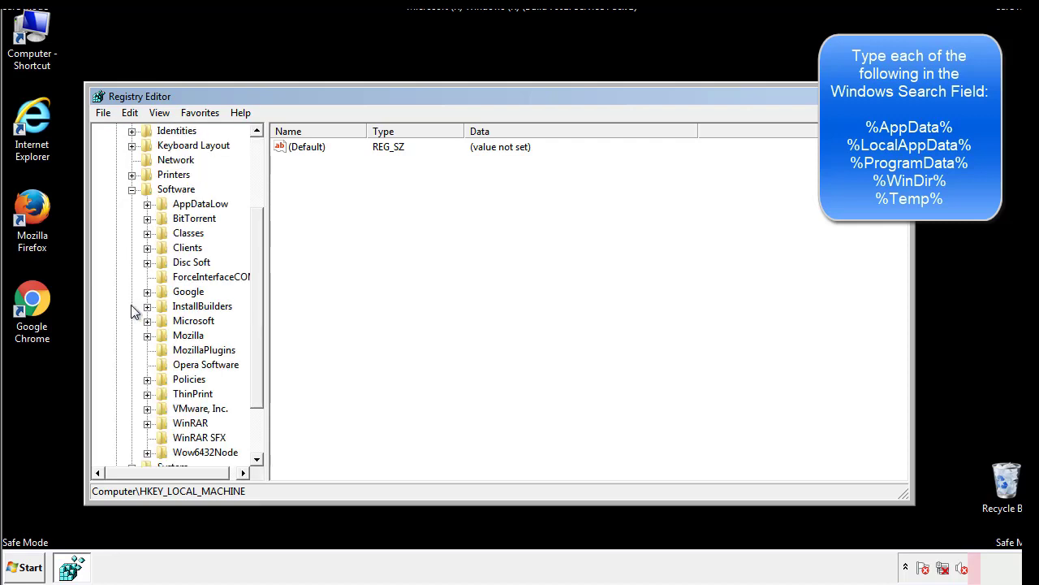
drag(255, 295, 255, 309)
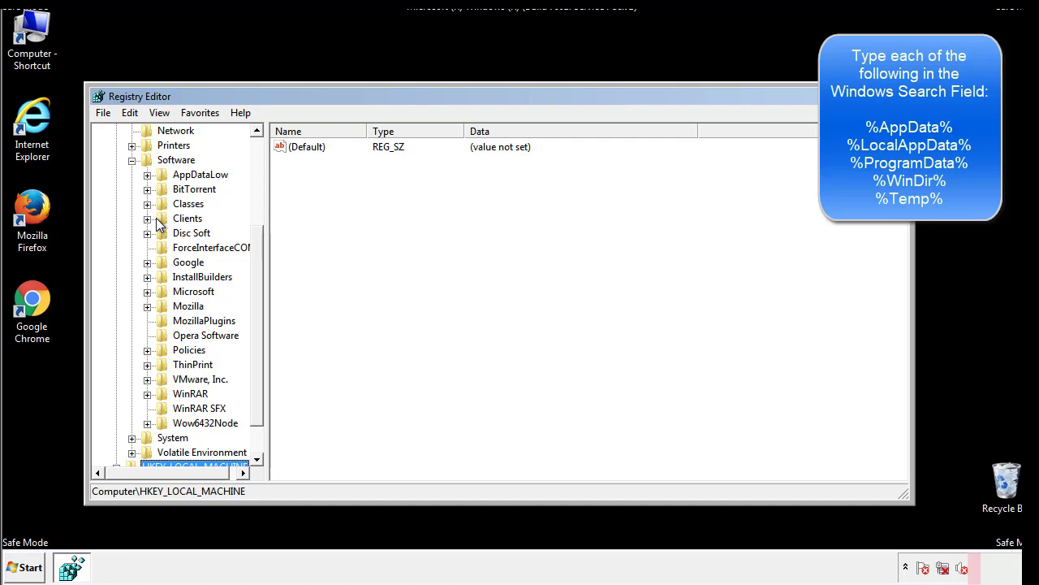
Expand Microsoft\Windows\CurrentVersion and show the current user's Run key
click(146, 293)
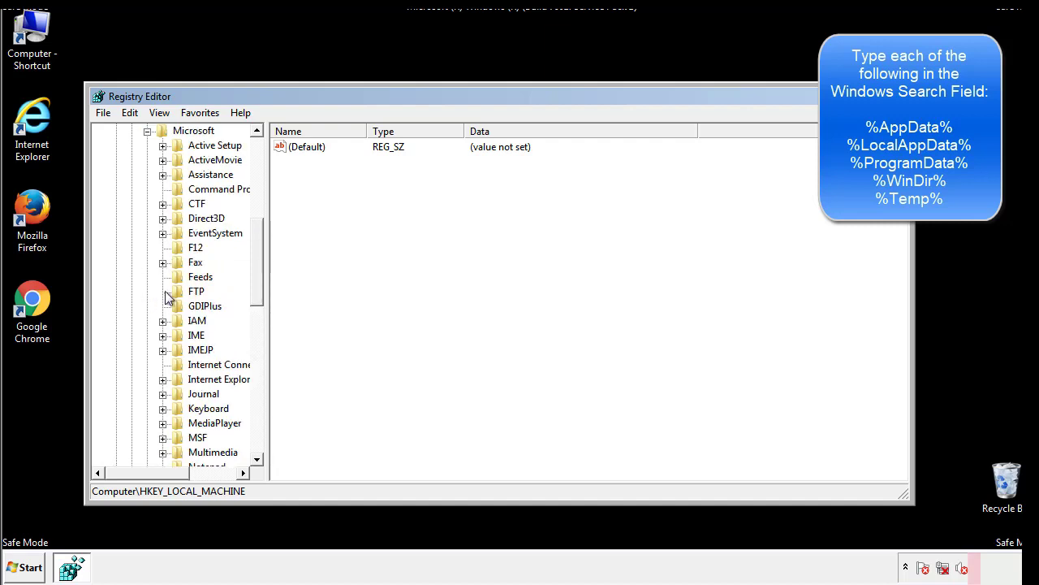
drag(254, 244, 257, 339)
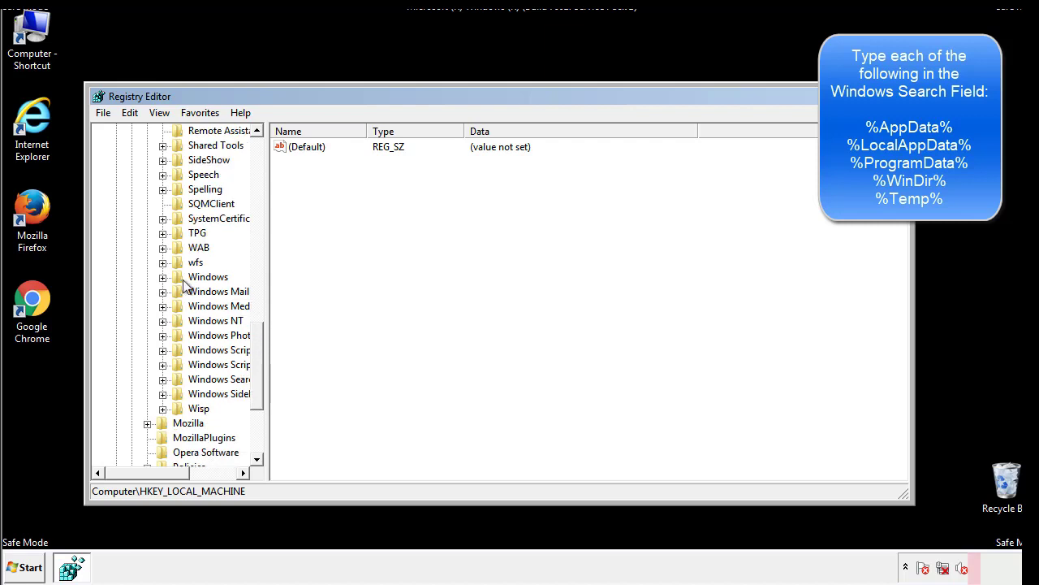
click(163, 277)
click(178, 291)
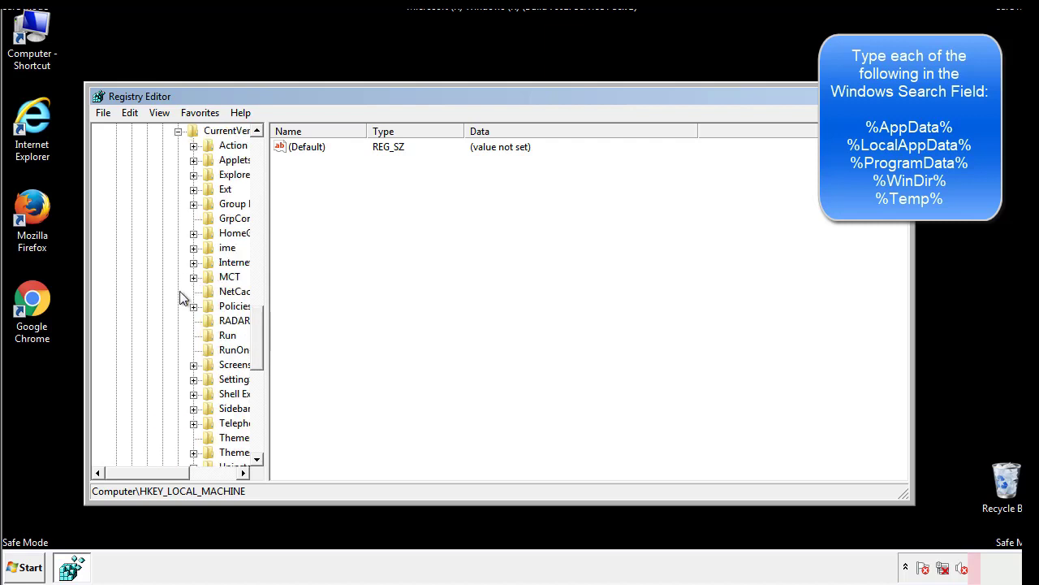
drag(158, 477, 183, 473)
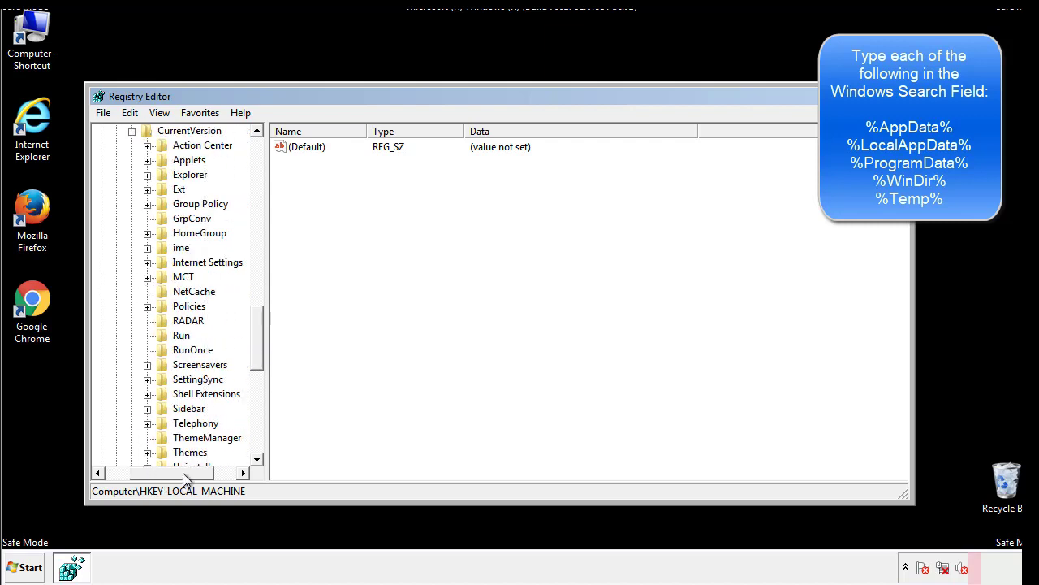
click(178, 332)
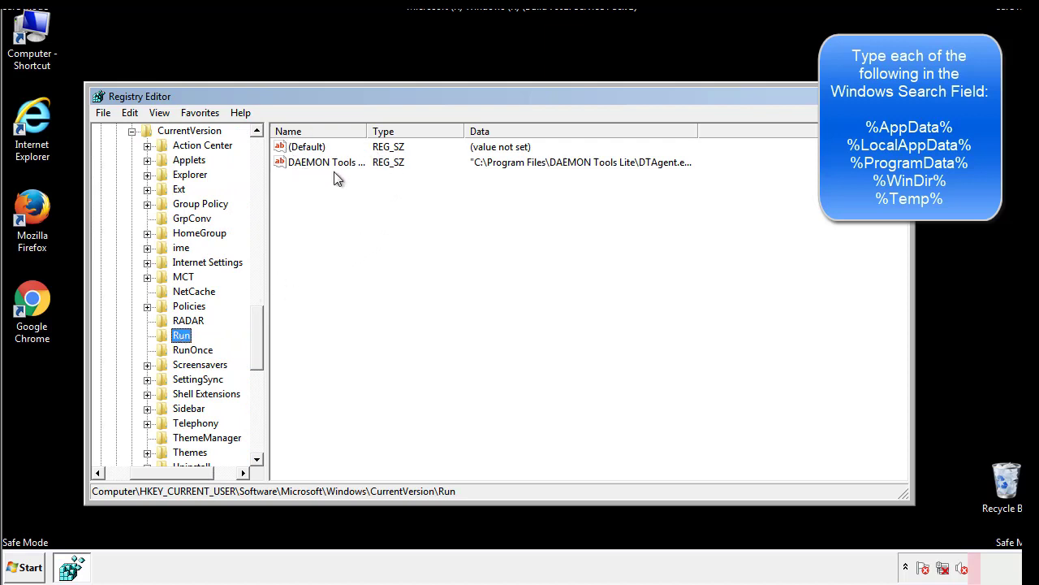
Review the Run values, holding only a DAEMON Tools entry, then collapse the Windows key
click(443, 186)
mouse_move(303, 236)
mouse_down()
mouse_move(317, 193)
mouse_move(341, 183)
mouse_up()
drag(172, 470, 150, 472)
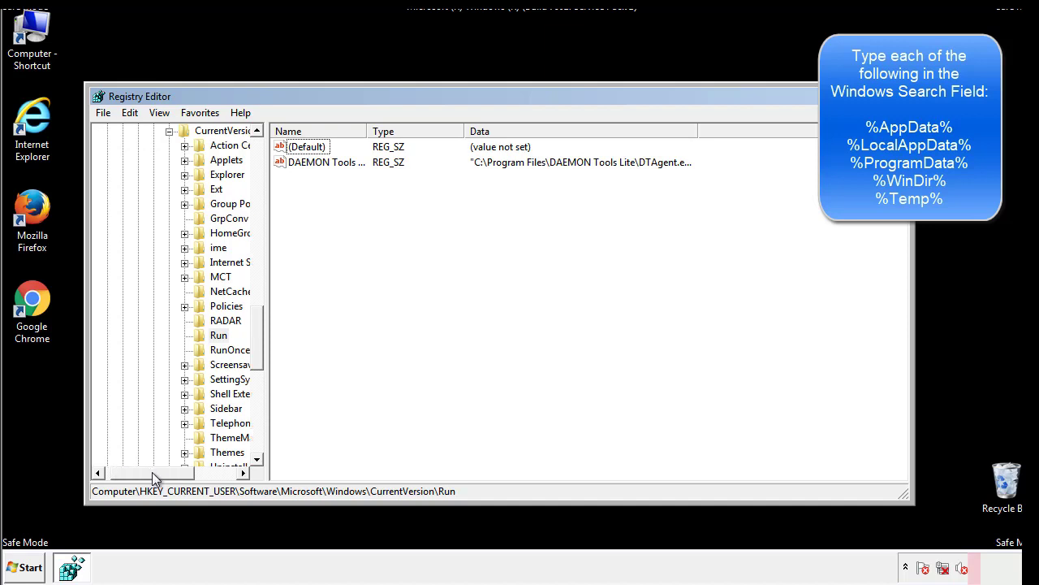
drag(264, 354, 257, 339)
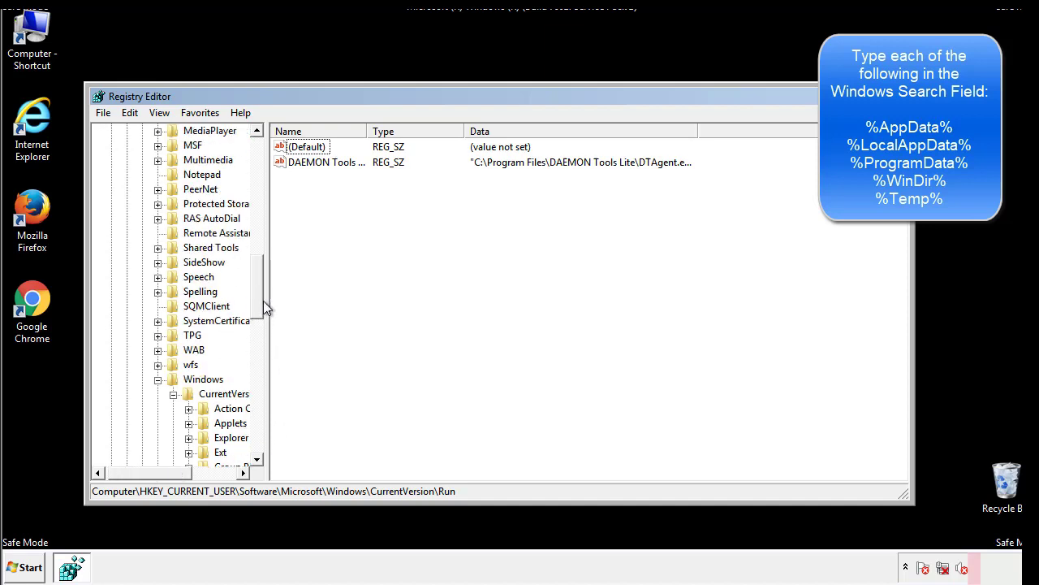
click(158, 379)
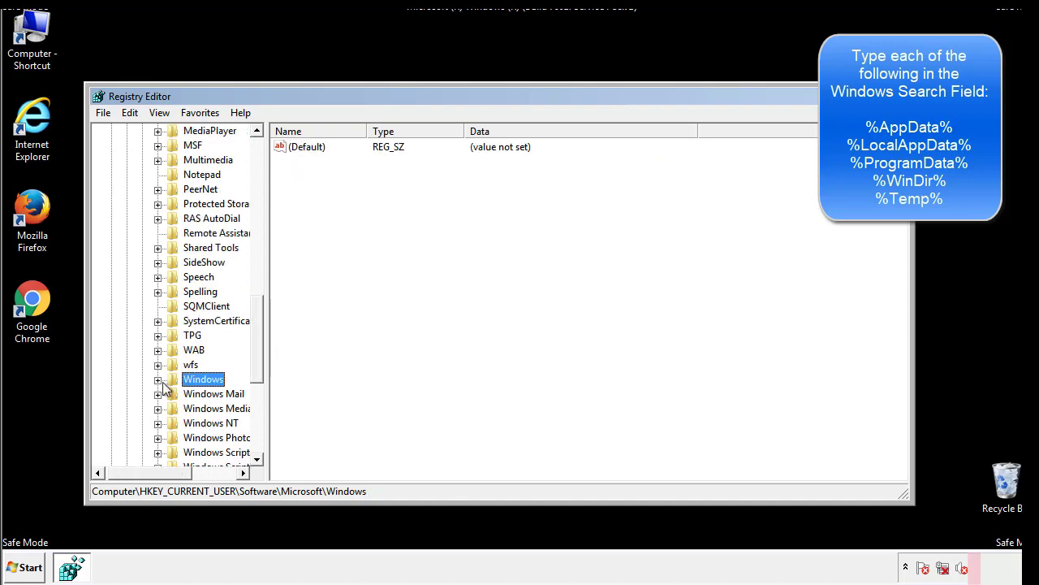
drag(260, 362, 261, 201)
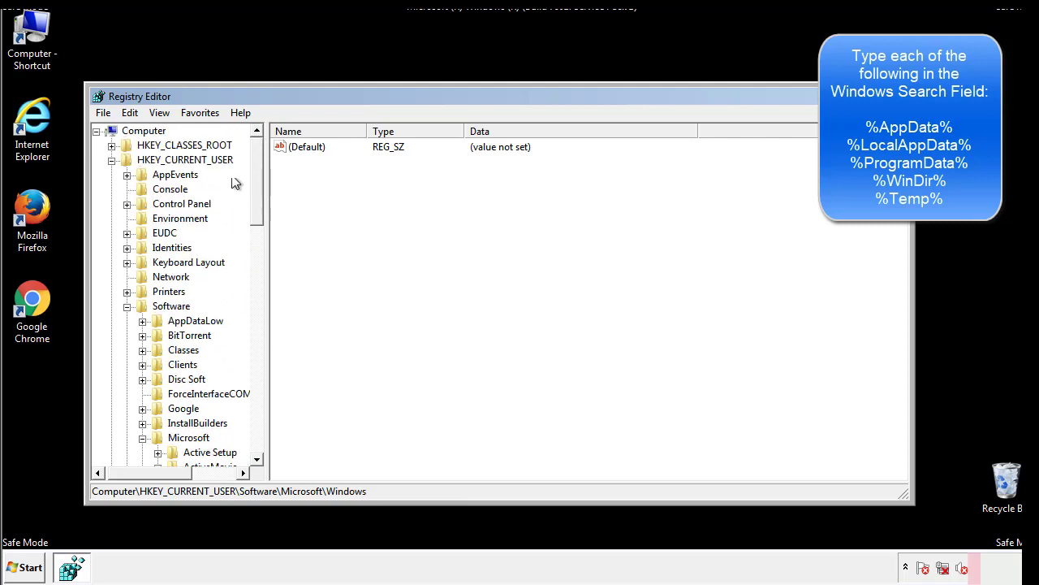
Search the registry for '%tem' via Edit > Find
click(136, 113)
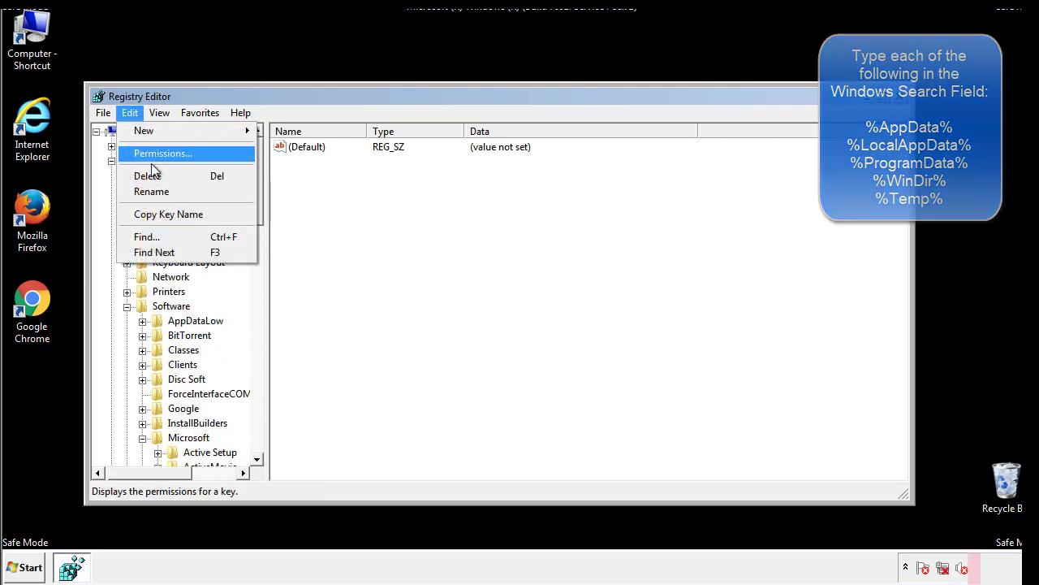
click(144, 236)
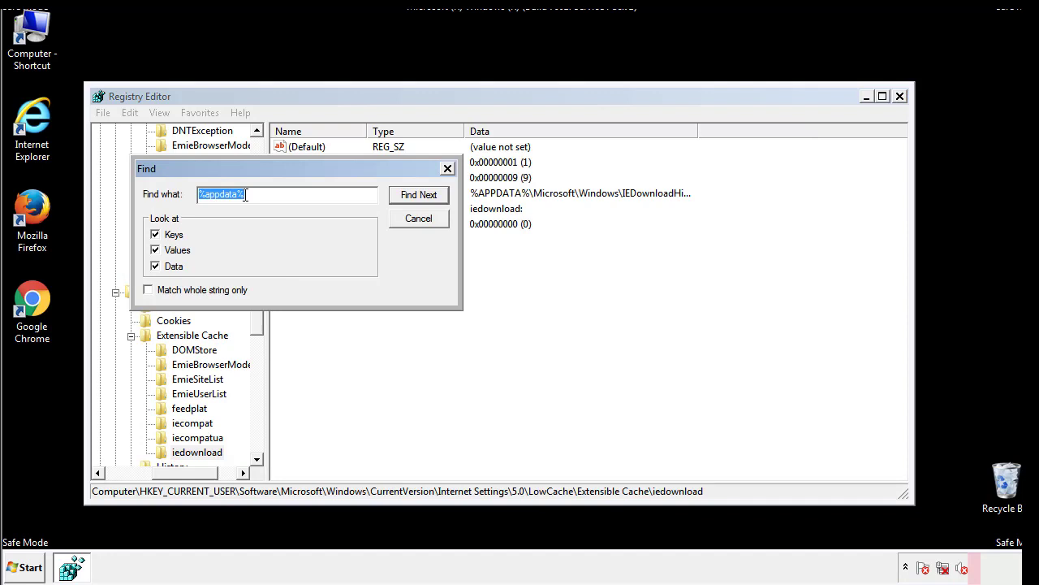
text(%t)
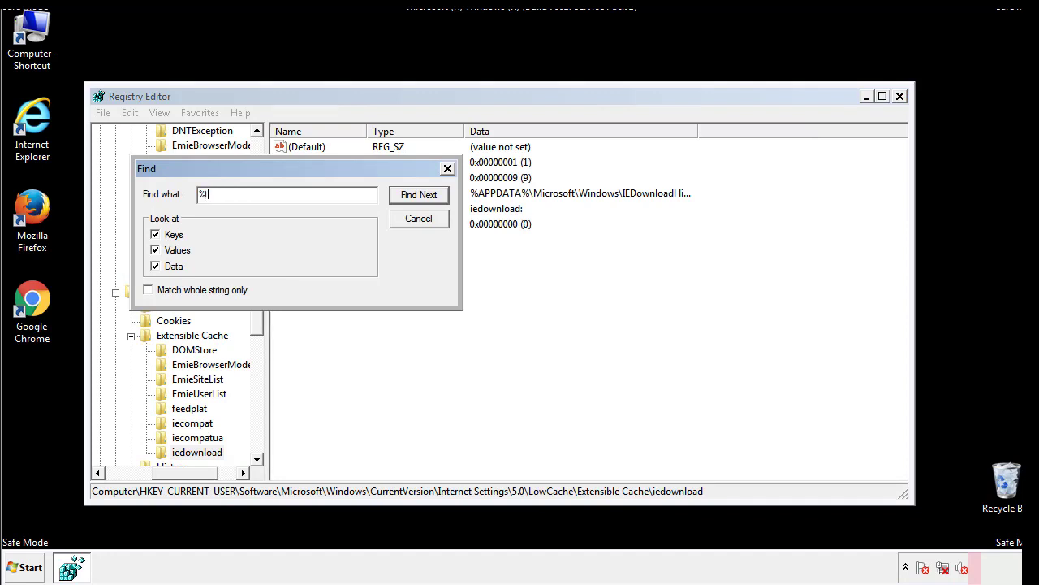
text(emp%)
key(Return)
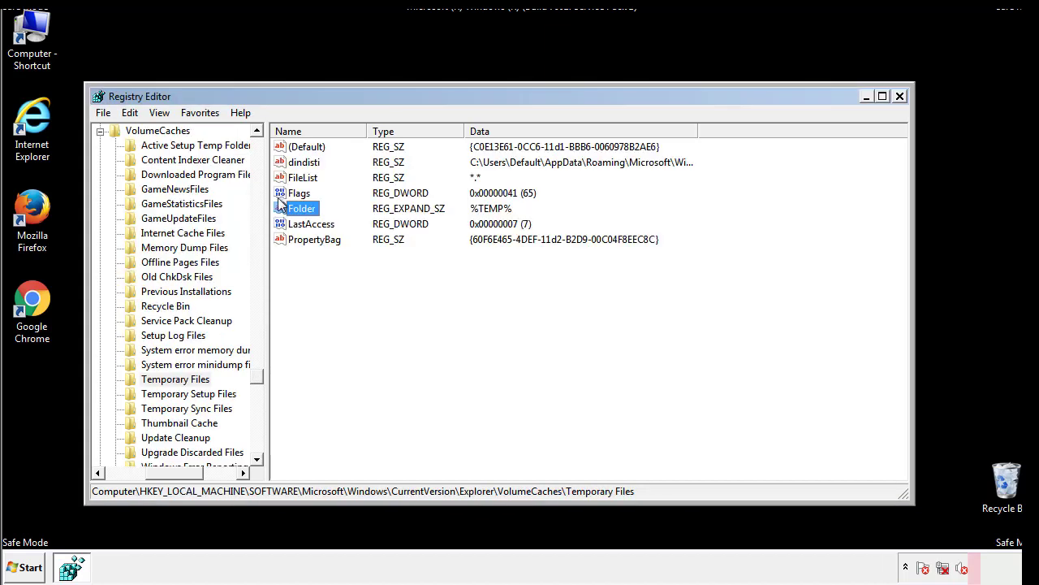
Delete all values in the found Temporary Files key, including dindisti, and confirm
click(425, 284)
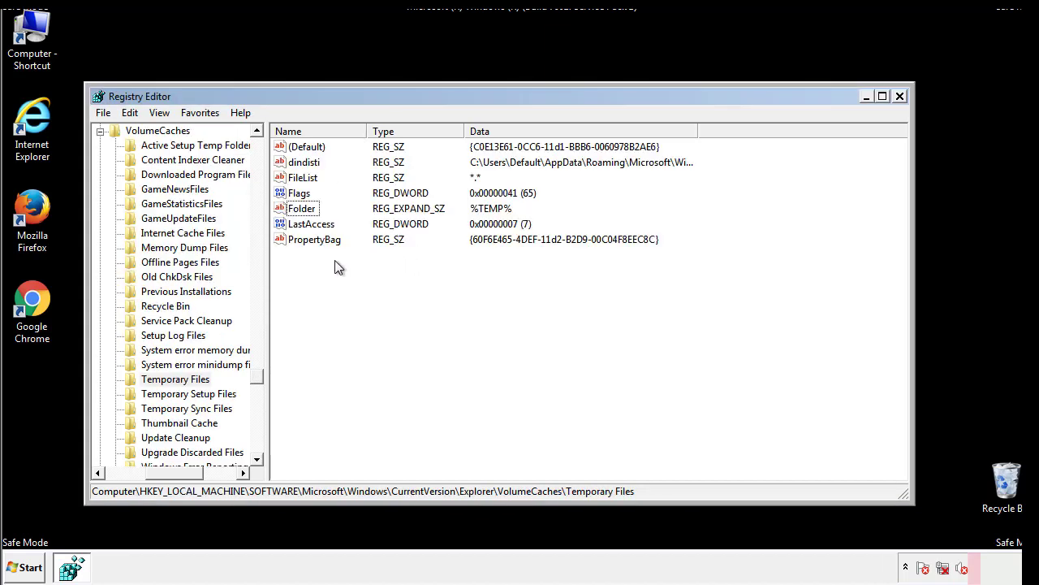
mouse_move(334, 261)
mouse_down()
mouse_move(309, 237)
mouse_move(295, 149)
mouse_up()
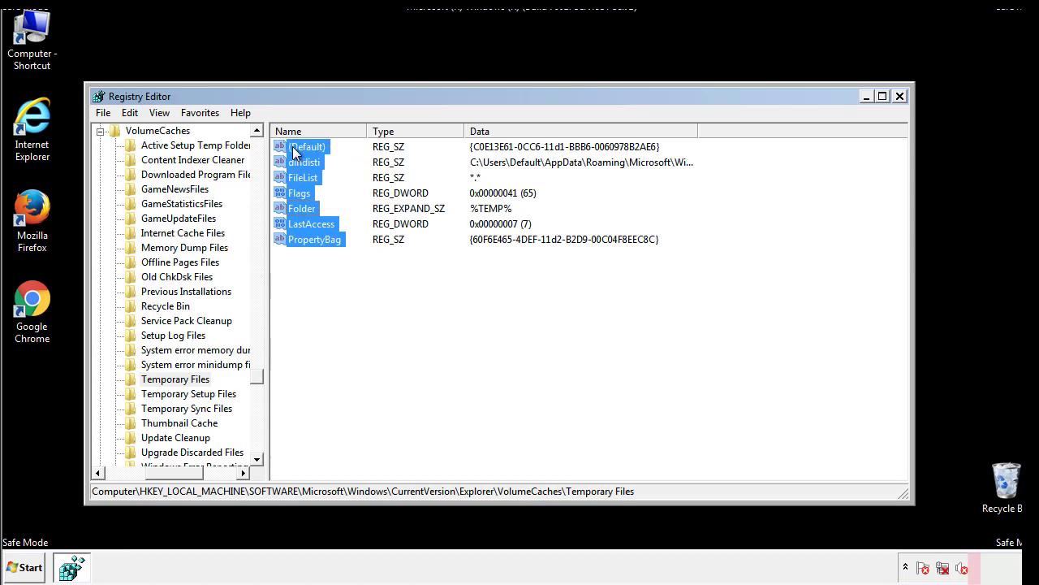
right_click(295, 153)
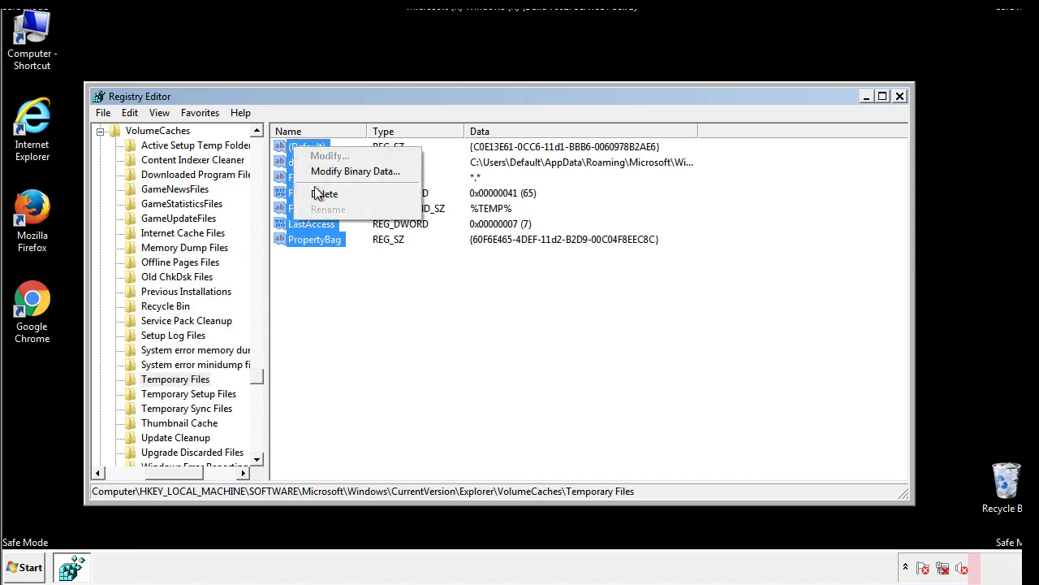
click(317, 195)
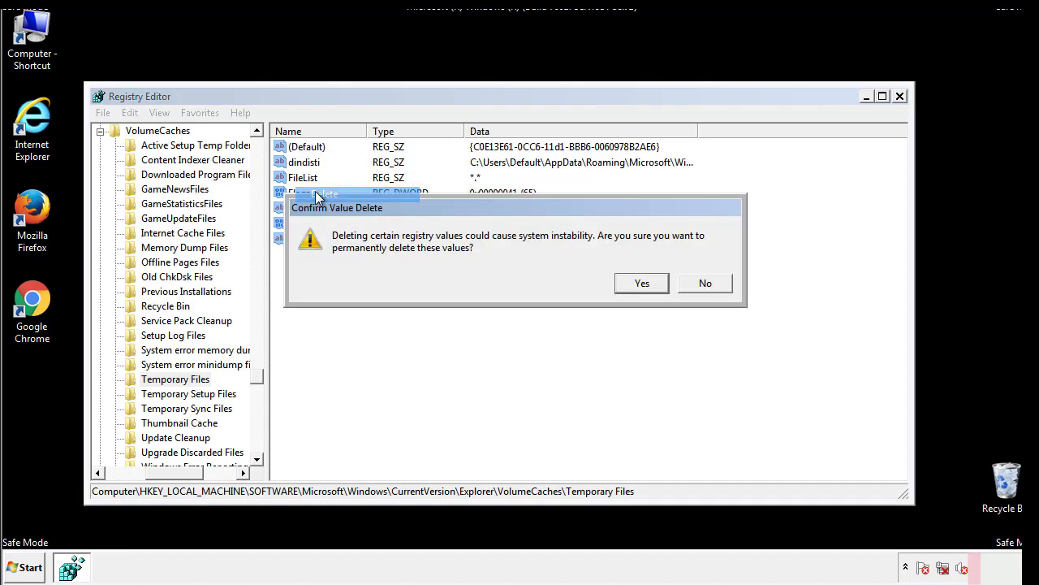
click(650, 283)
click(362, 199)
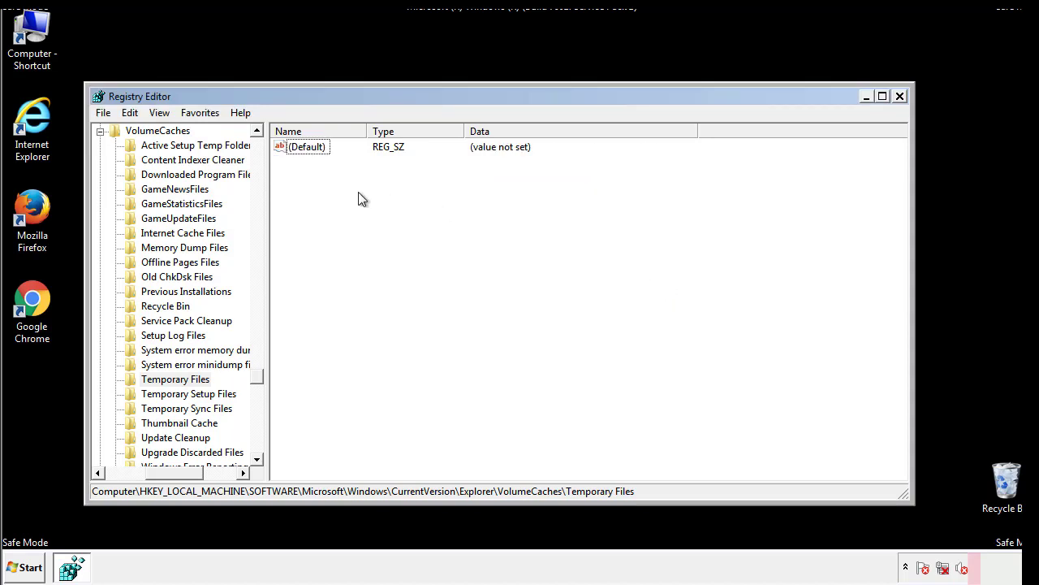
Close Registry Editor and launch msconfig, correcting the misspelled search
click(900, 96)
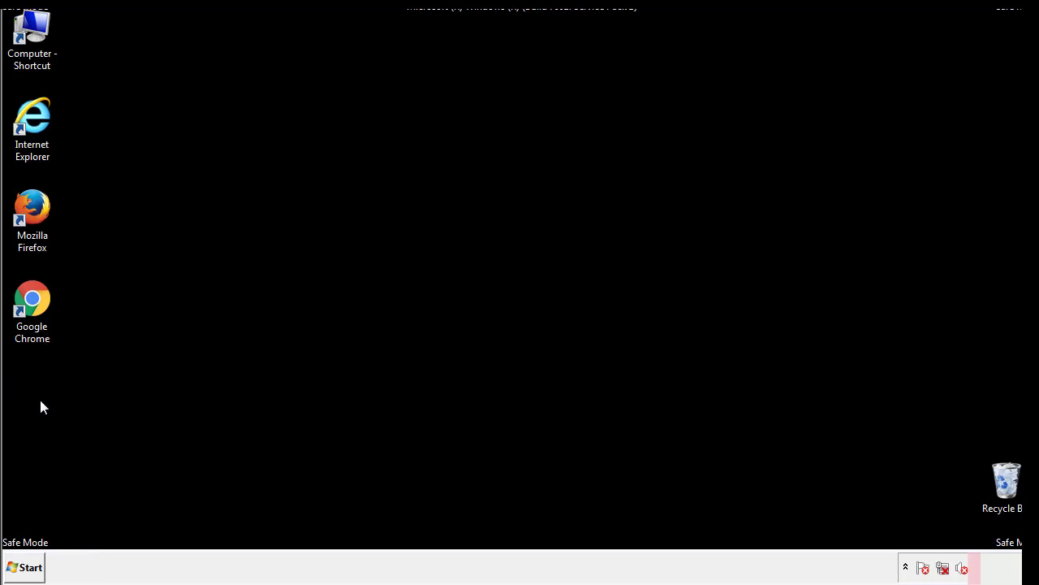
click(22, 567)
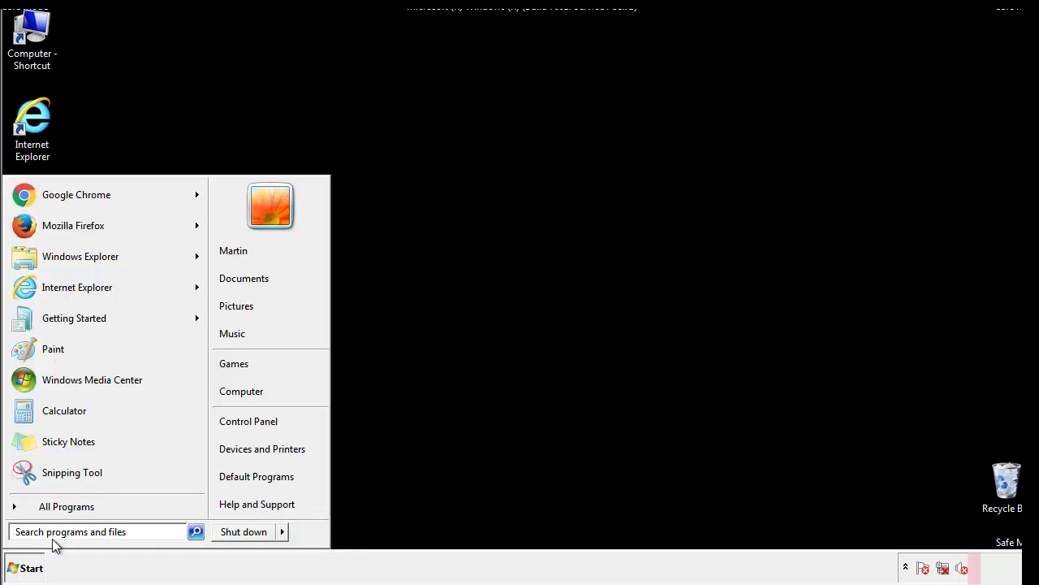
text(mscon)
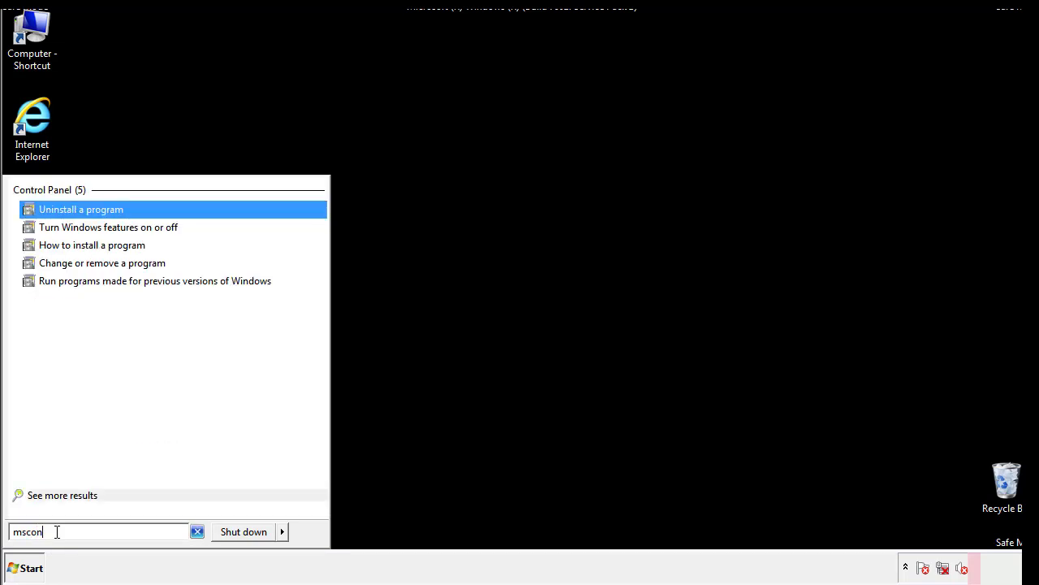
text(fgi)
key(BackSpace)
key(BackSpace)
text(ig)
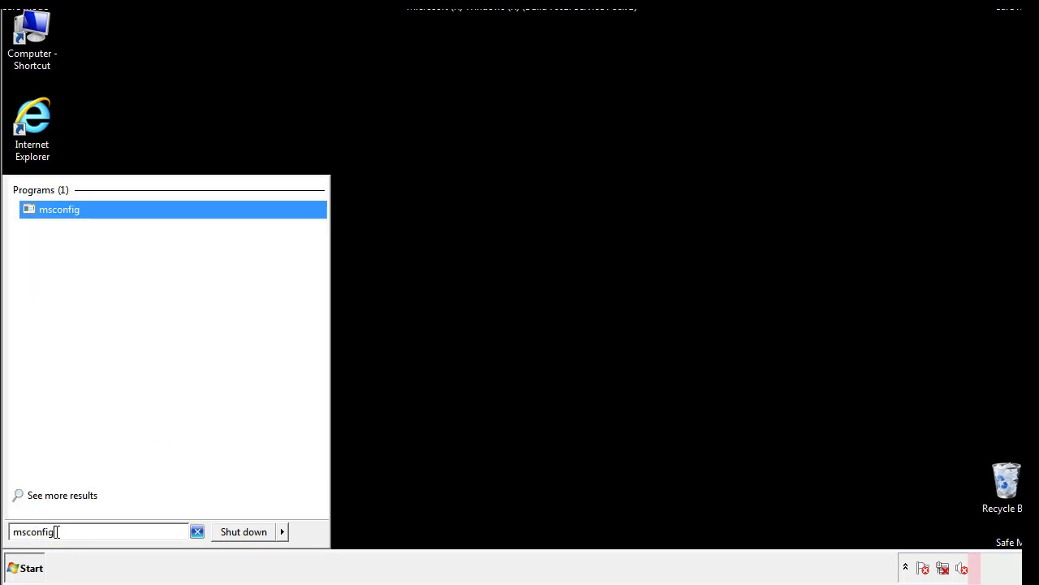
key(Return)
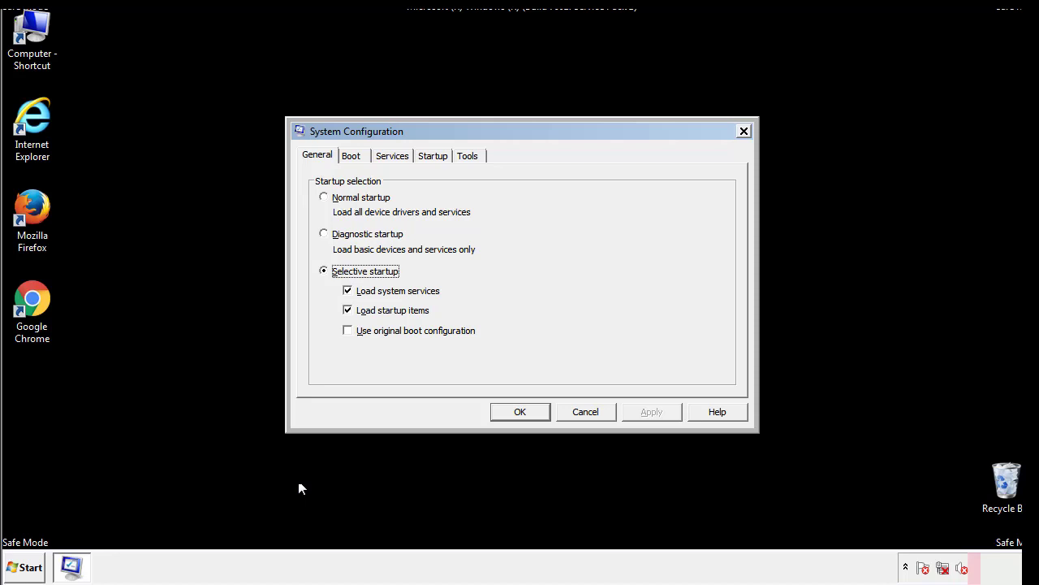
Uncheck Safe boot on the Boot tab, apply, confirm, and restart now
click(355, 154)
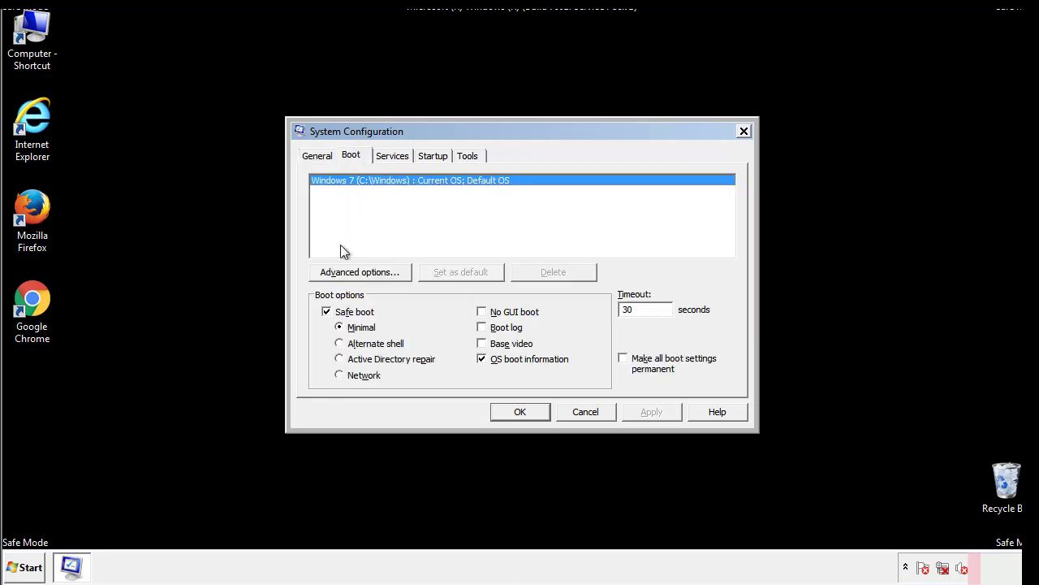
click(329, 315)
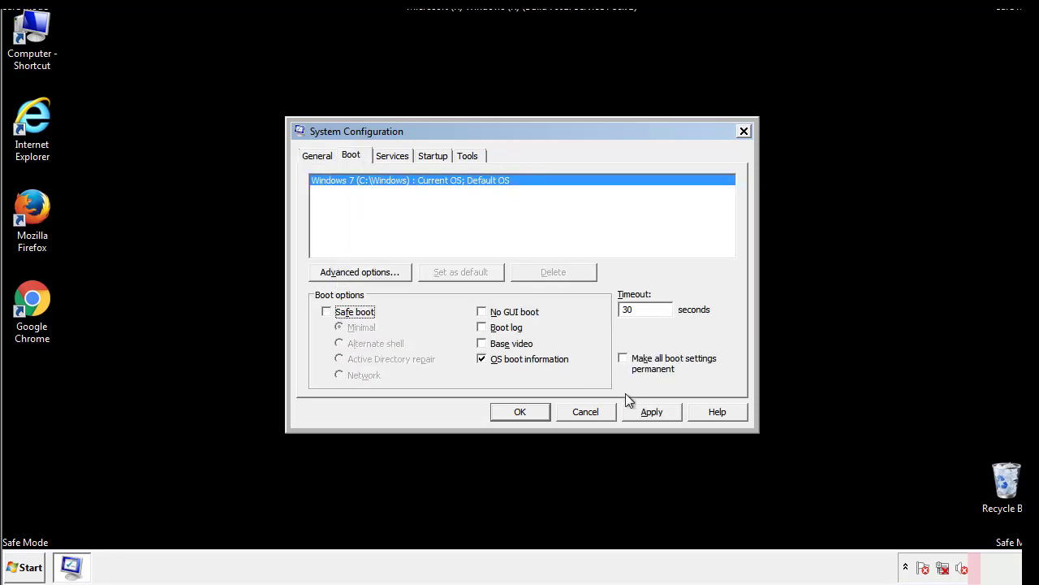
click(654, 411)
click(518, 412)
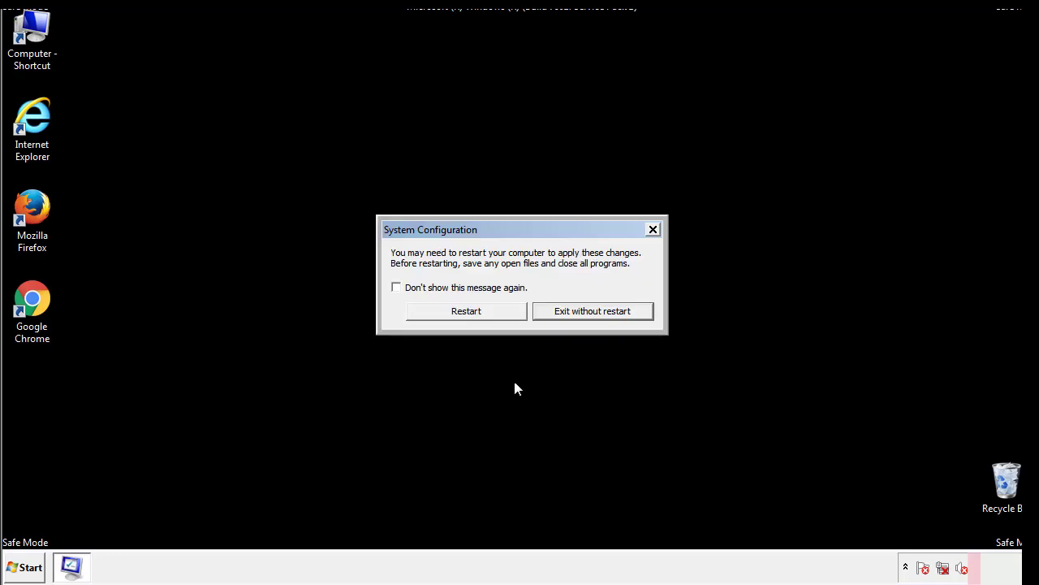
click(481, 316)
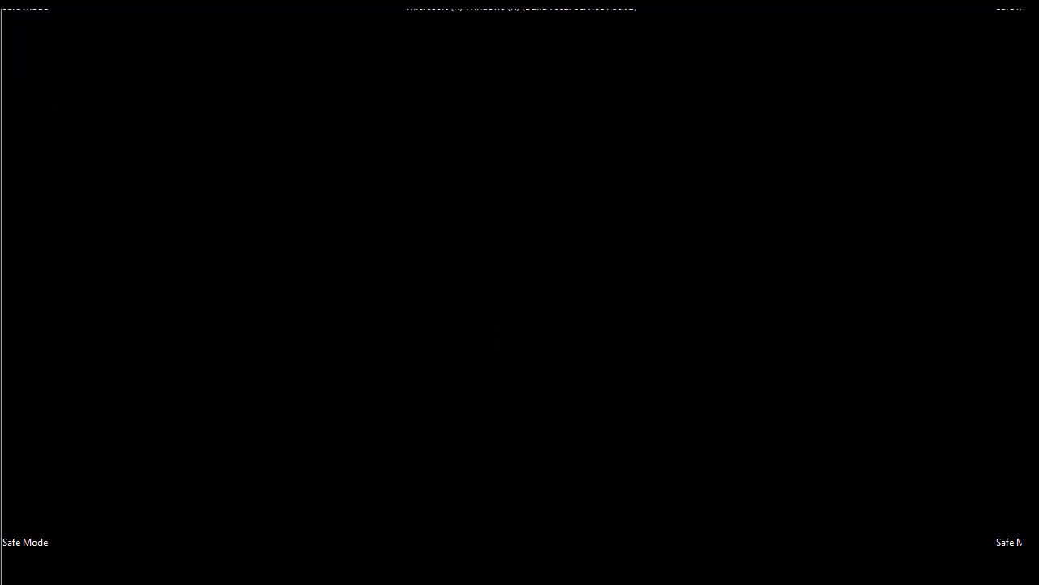